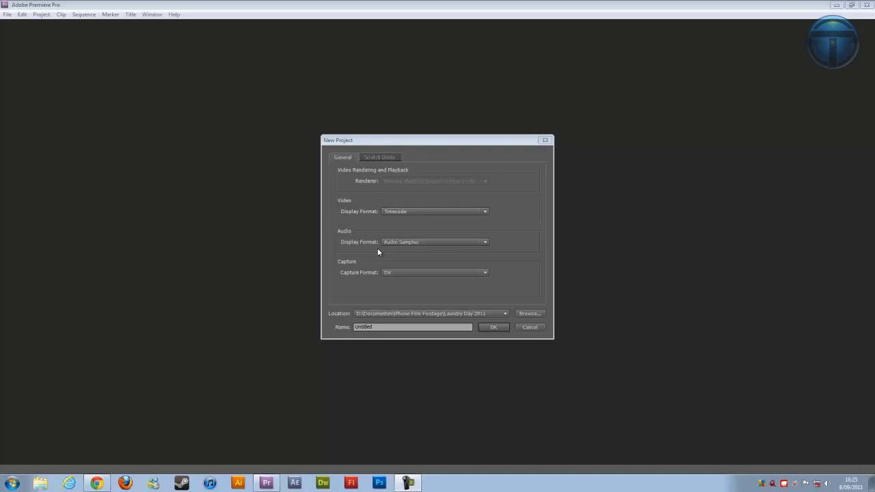
Keep Timecode display format, name the project 'test', and overwrite the existing test project
click(384, 212)
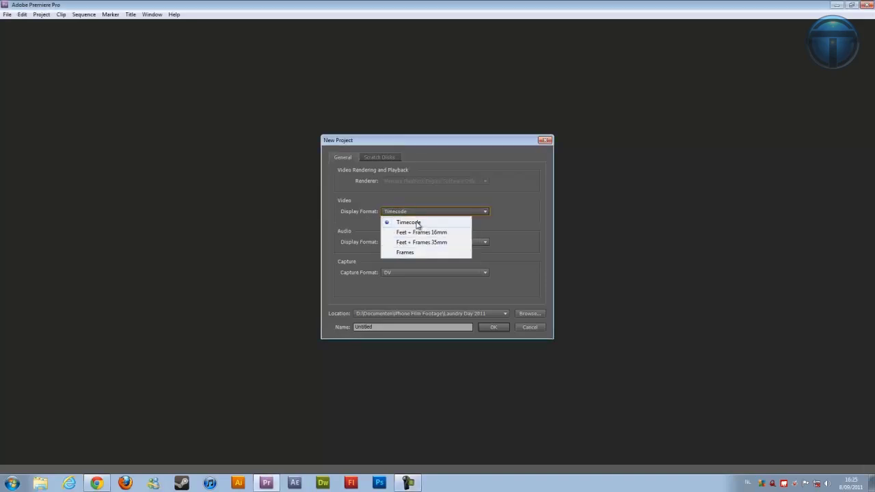
click(421, 223)
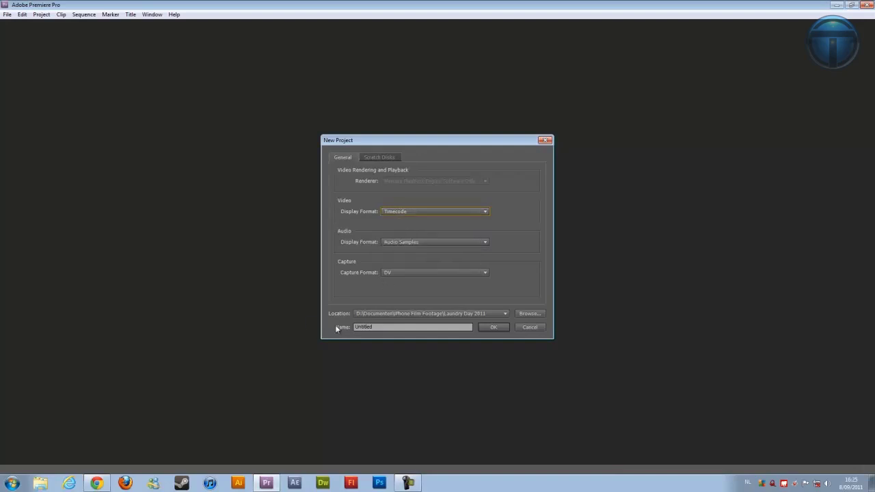
click(528, 314)
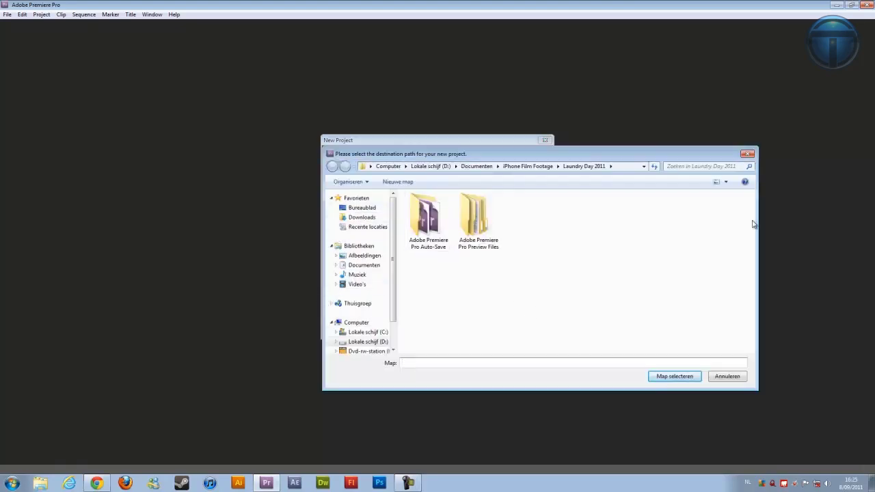
click(747, 155)
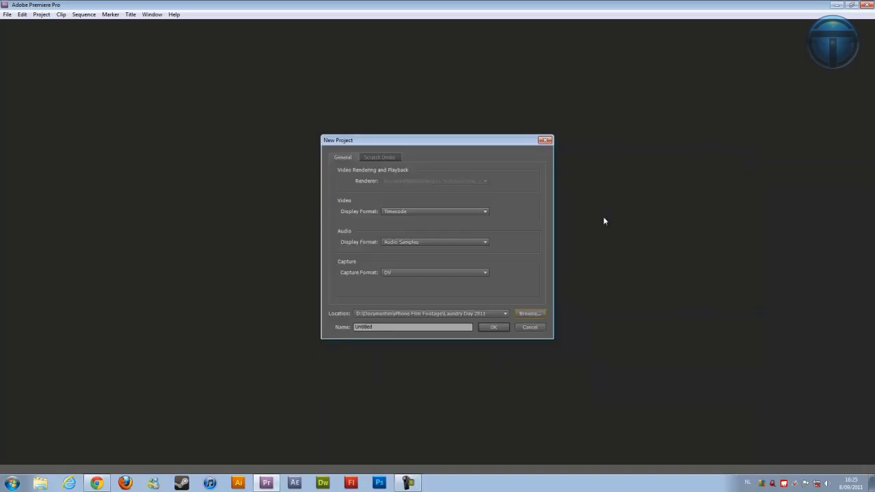
key(Tab)
text(test)
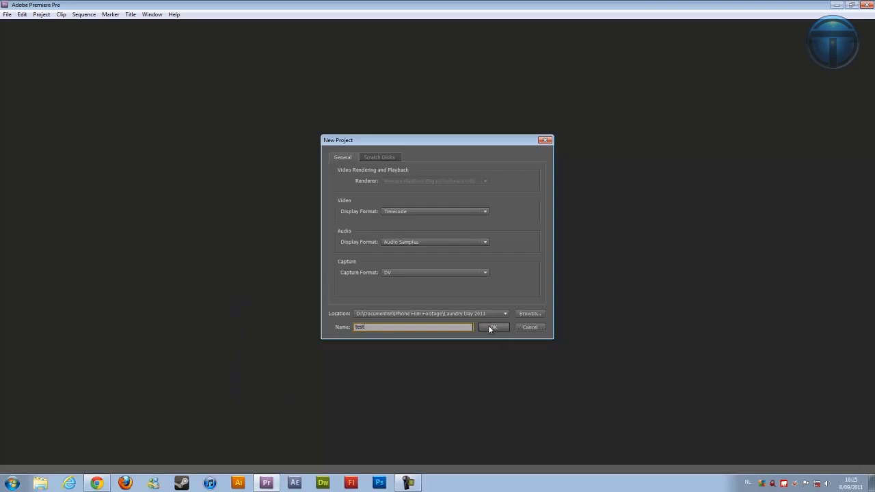
click(492, 326)
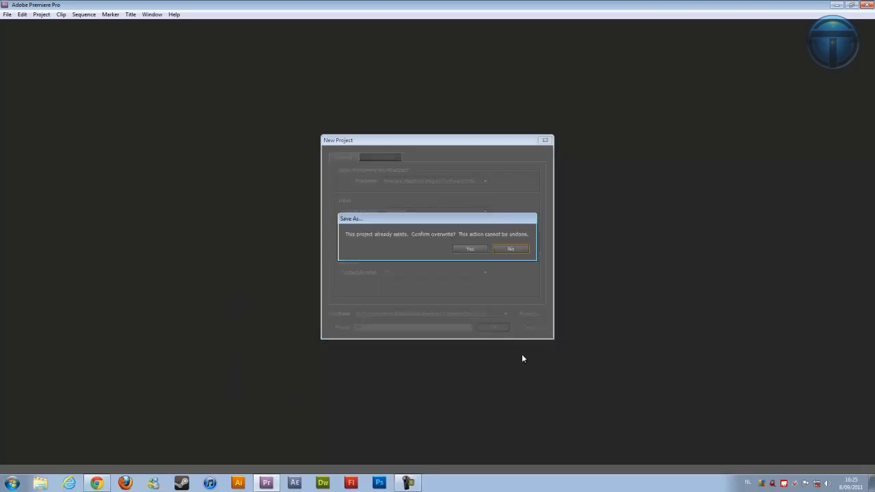
click(480, 250)
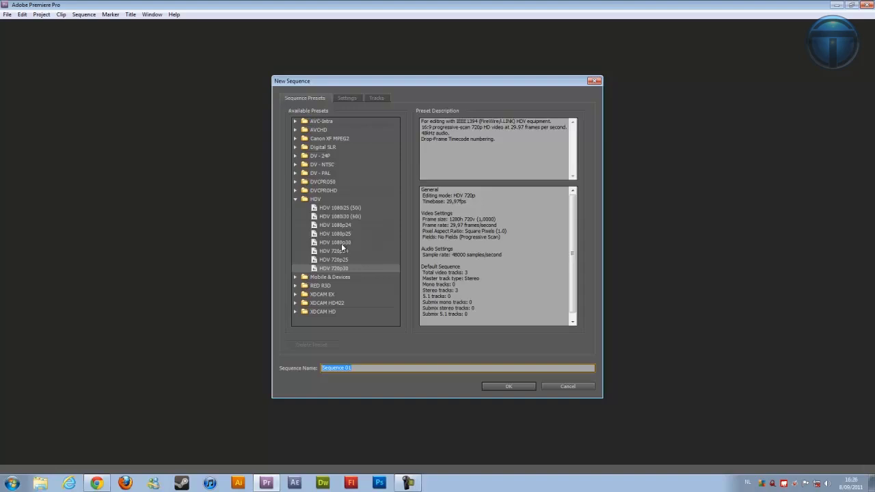
Use the HDV 720p30 preset and name the sequence 'Main_sequences'
key(BackSpace)
click(335, 270)
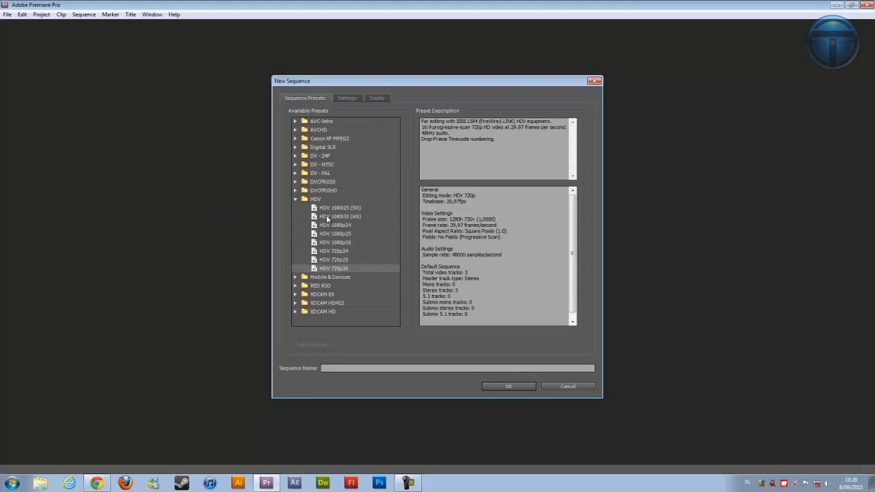
click(339, 367)
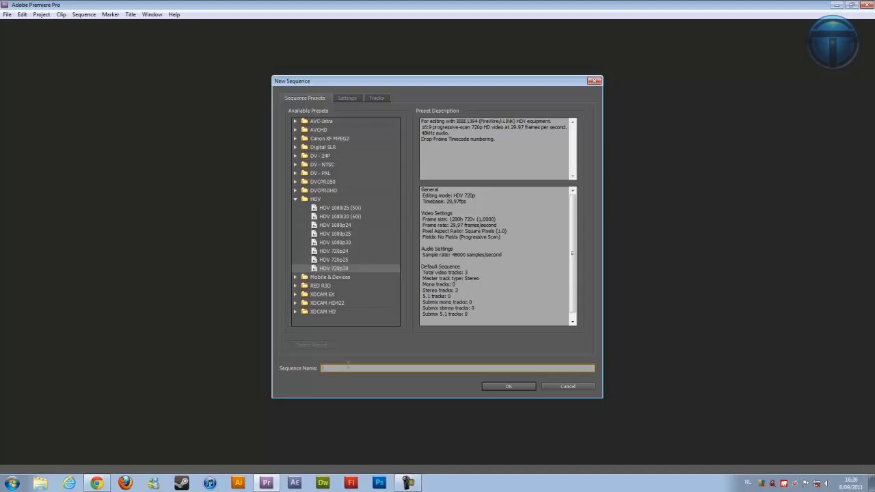
text(Main_sequences)
click(497, 387)
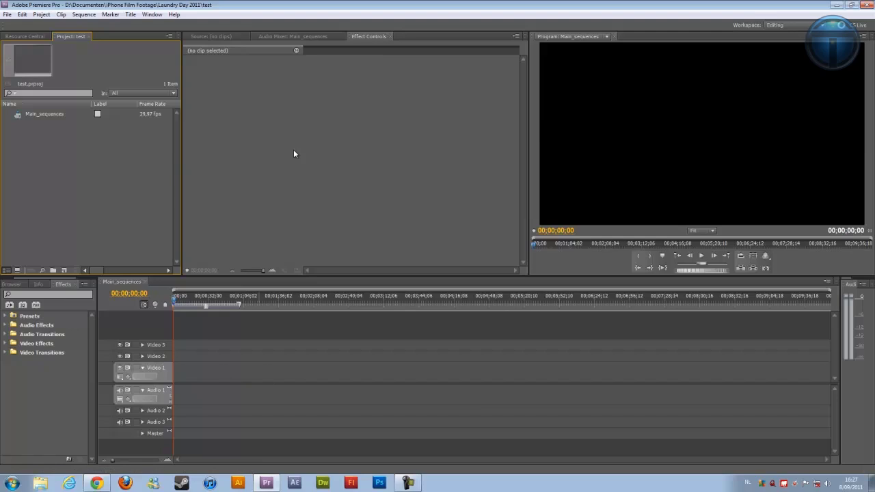
Switch between Source, Effect Controls and Audio Mixer, bringing up Effect Controls from the Window menu
key(shift+2)
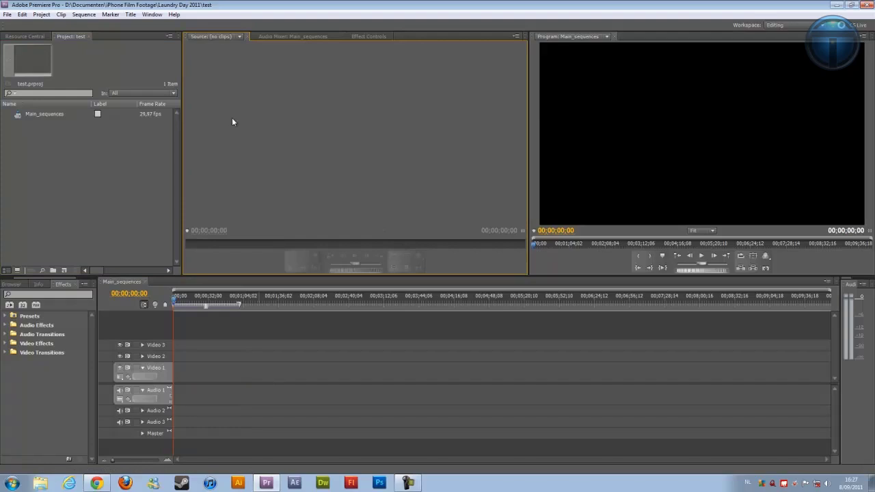
click(367, 38)
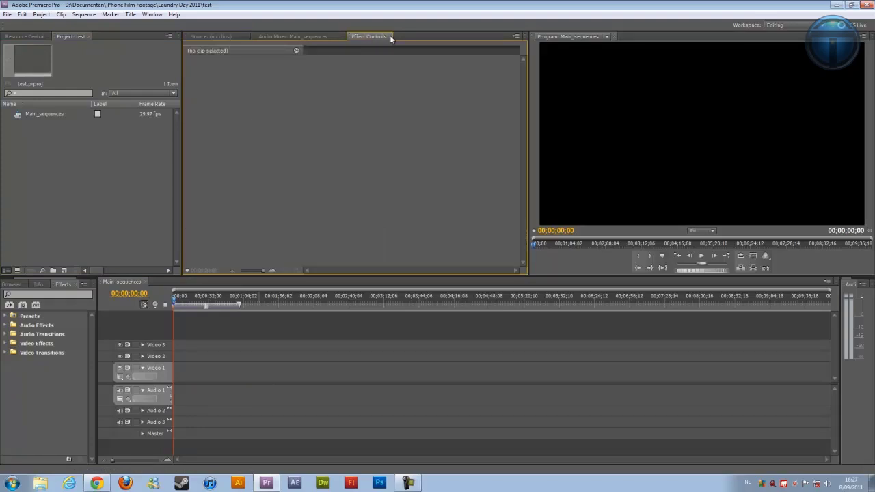
key(shift+6)
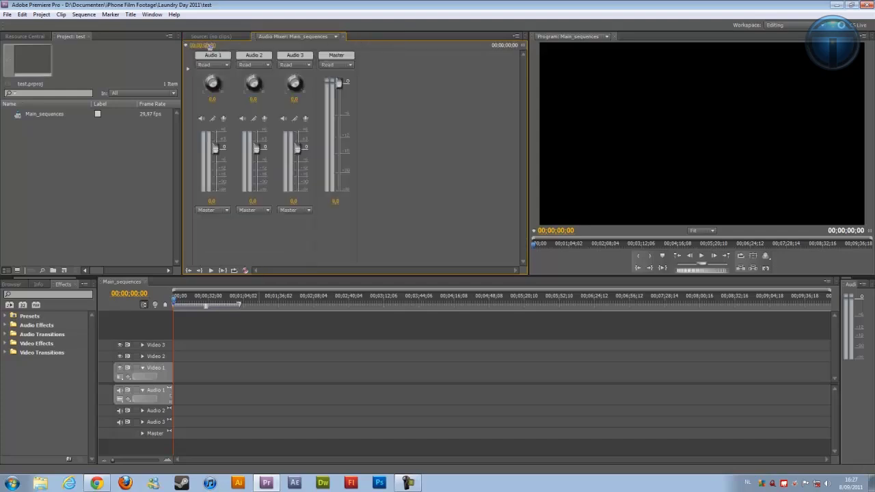
click(216, 36)
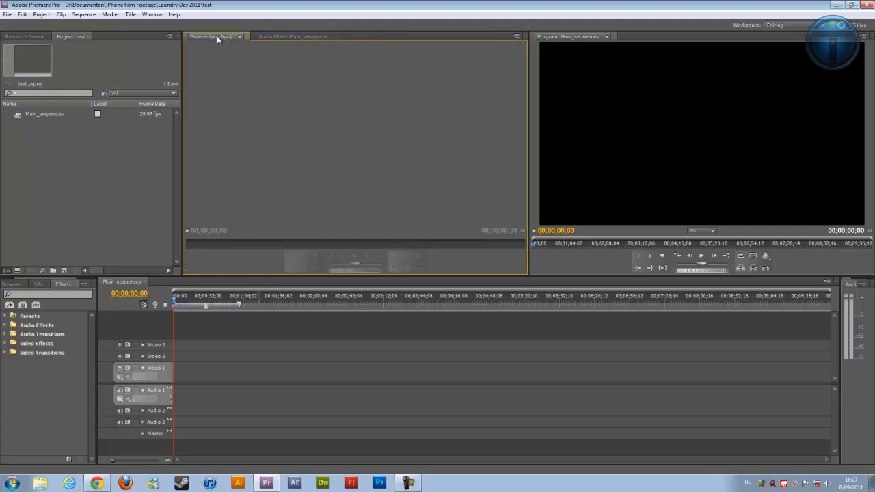
click(150, 15)
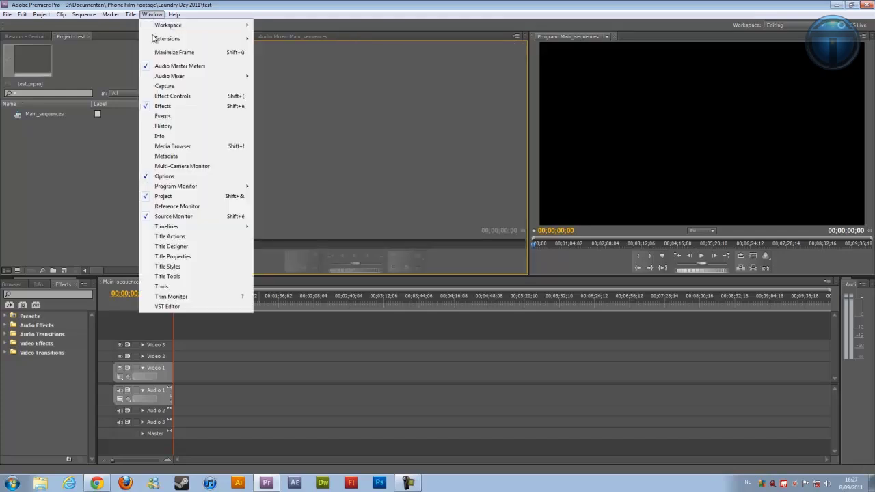
click(172, 96)
click(204, 34)
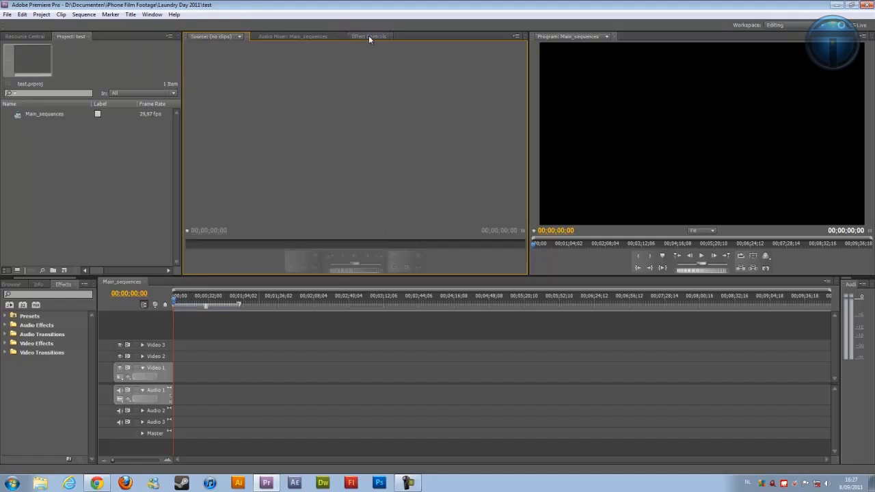
click(367, 36)
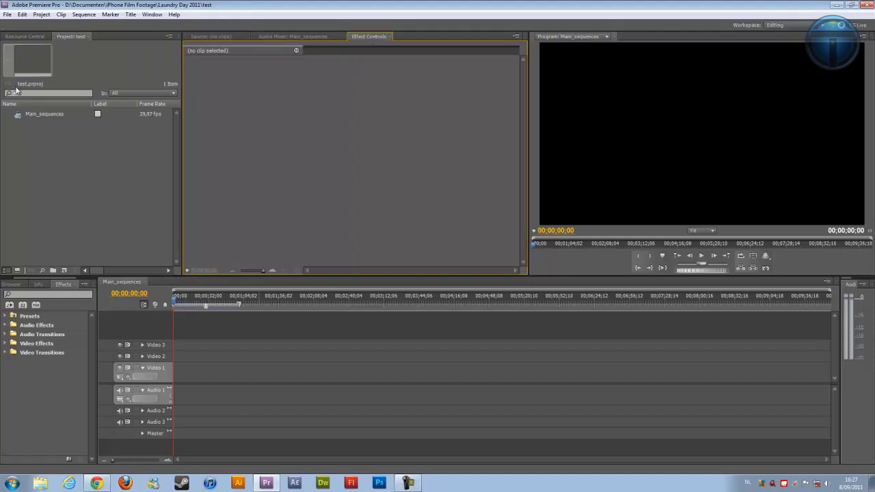
Dock Effect Controls beside the Source monitor and show the Media Browser's drive list
drag(372, 37, 112, 41)
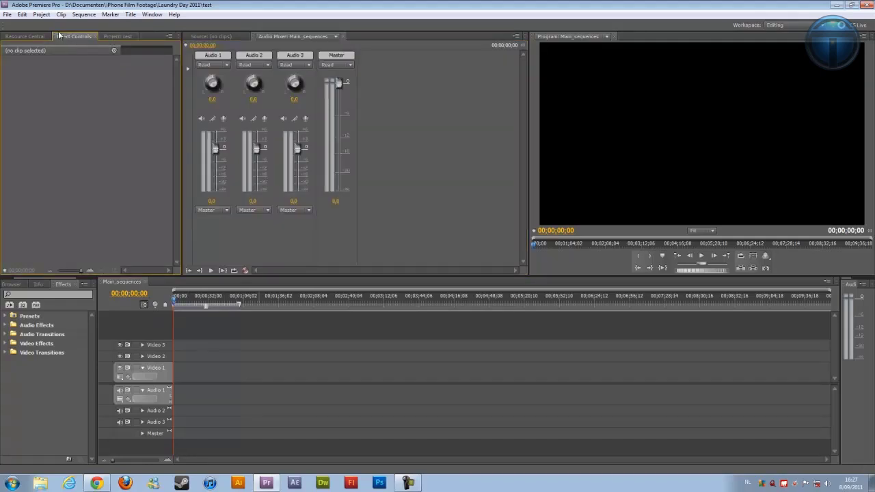
click(117, 36)
click(74, 37)
click(120, 38)
click(72, 37)
drag(404, 28, 397, 36)
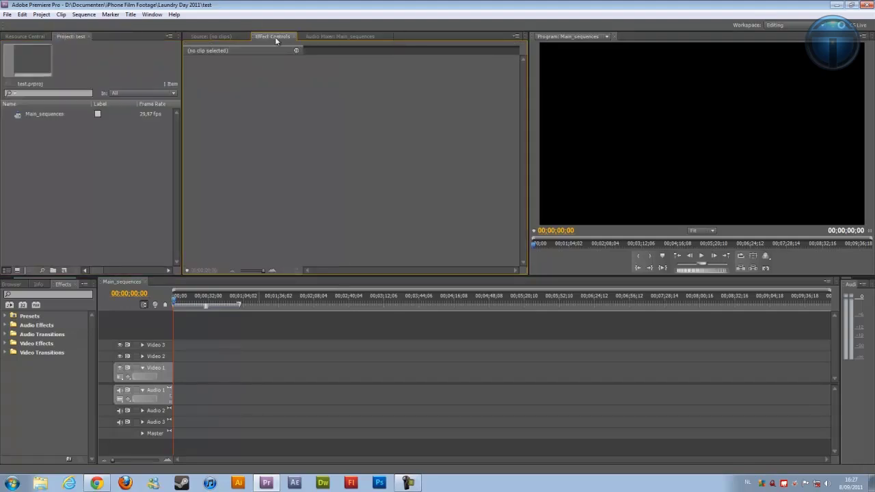
click(319, 58)
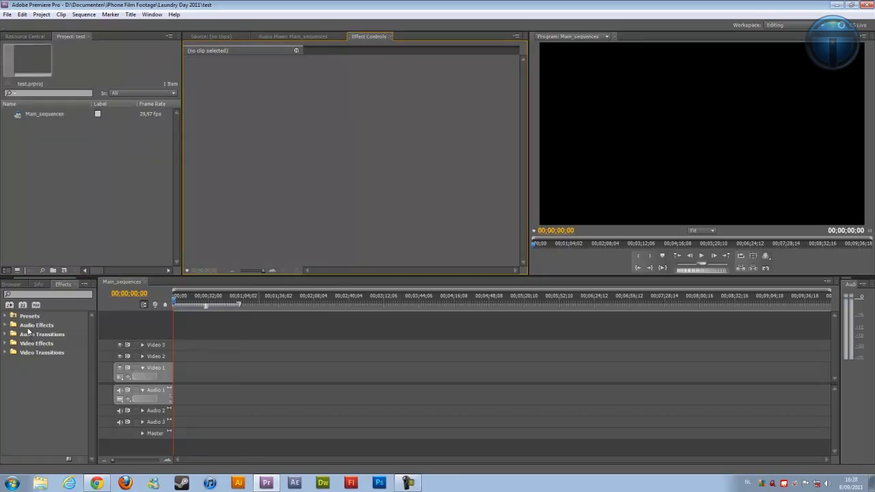
click(20, 287)
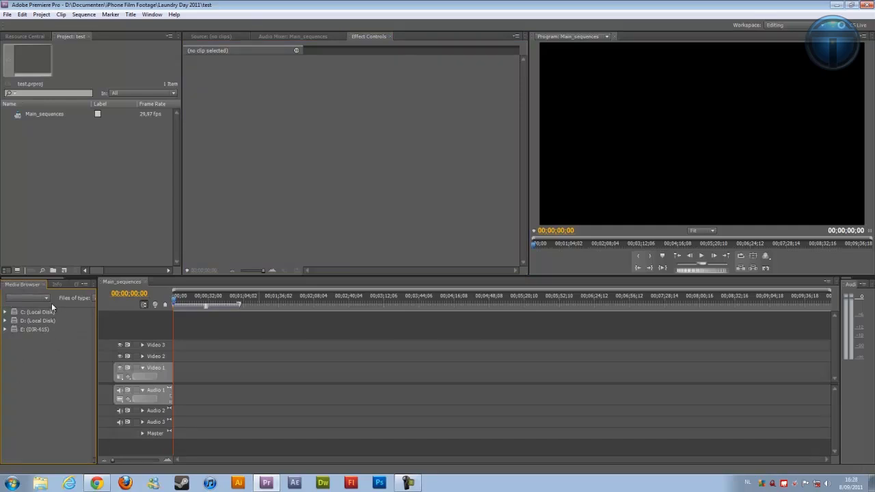
Select Main_sequences, keep the Editing workspace, and give the Project panel focus
click(56, 284)
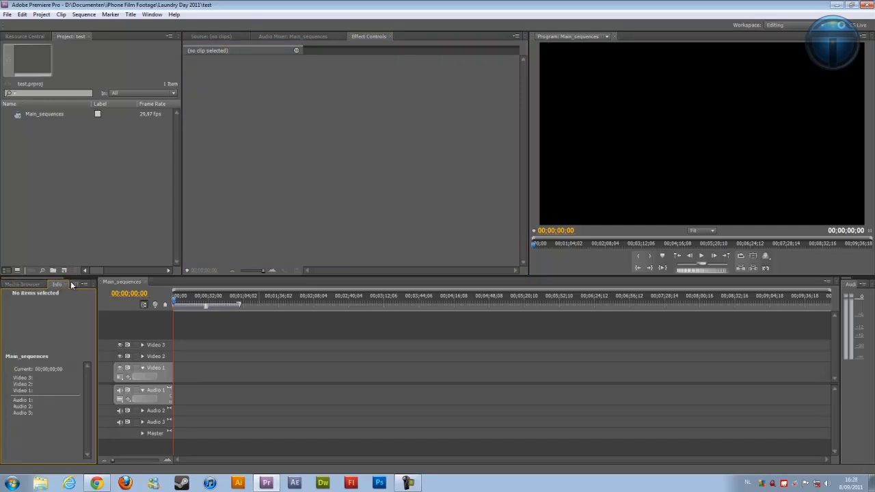
click(41, 114)
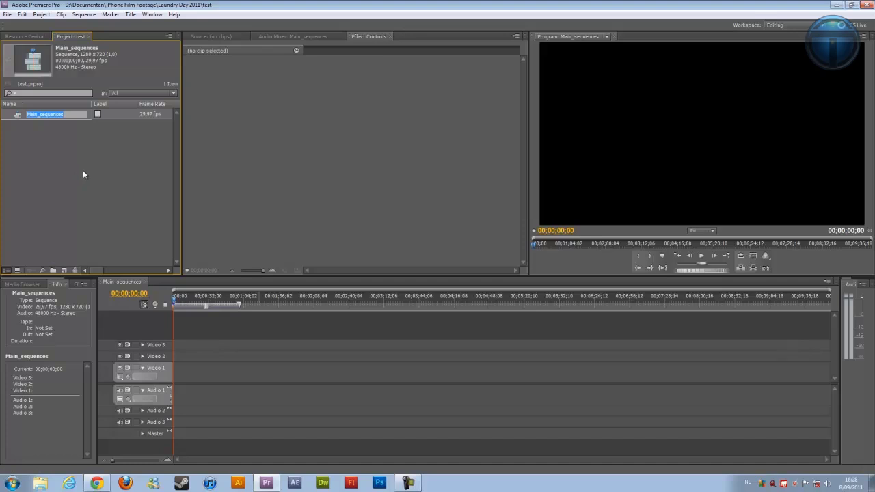
click(773, 25)
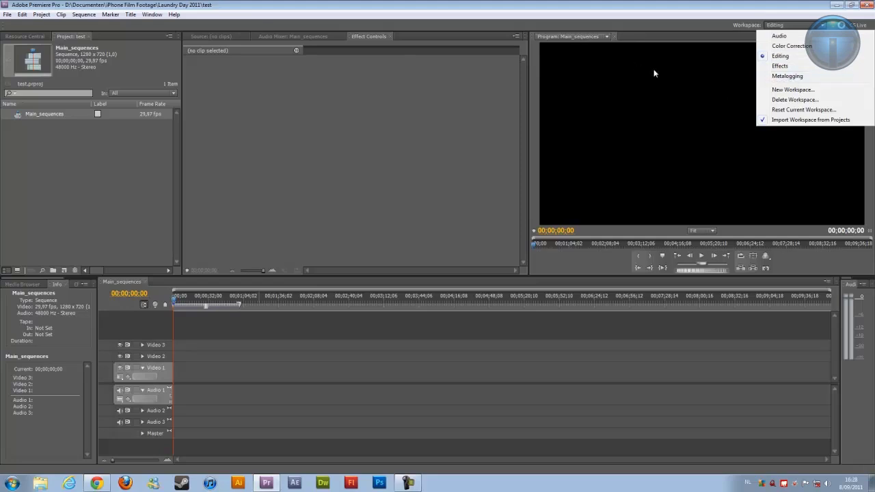
click(792, 58)
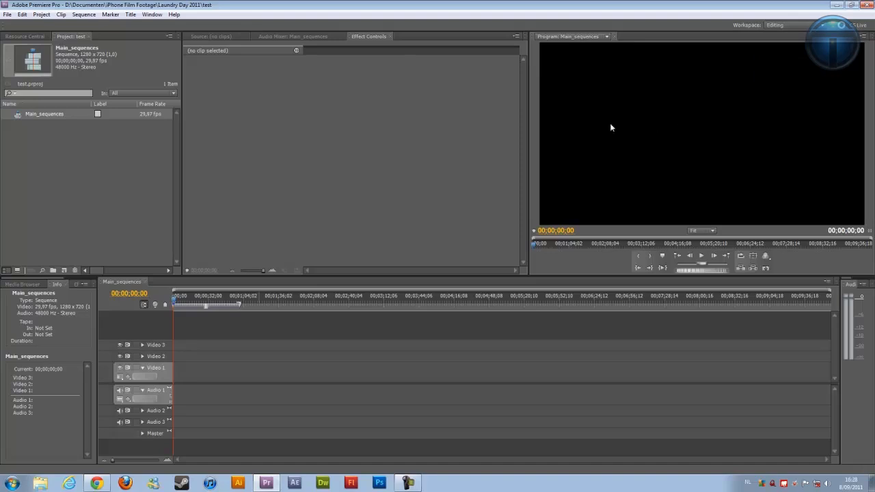
click(152, 14)
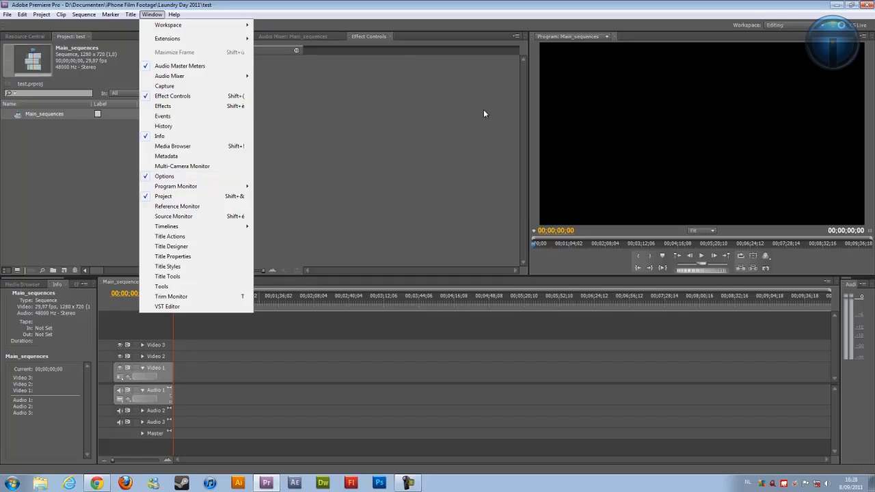
click(385, 156)
click(37, 188)
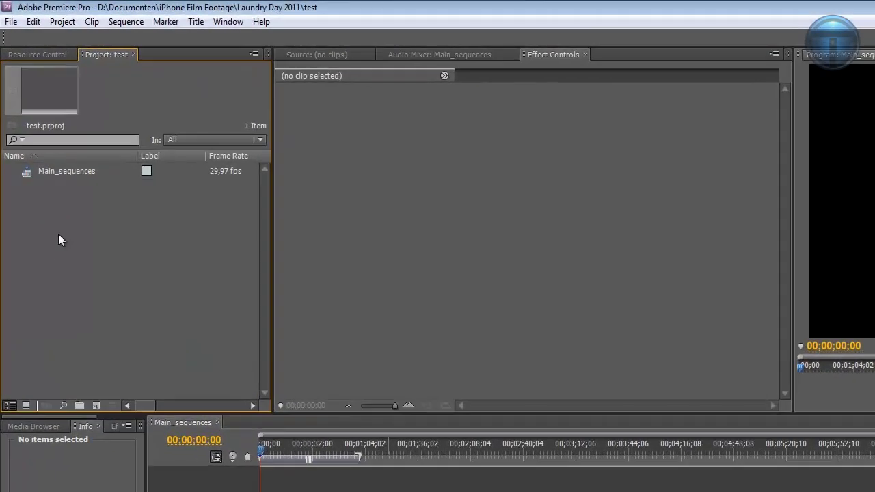
Import compresslaundry from D:\Documenten\iPhone Film Footage\Laundry Day 2011
right_click(37, 155)
click(88, 299)
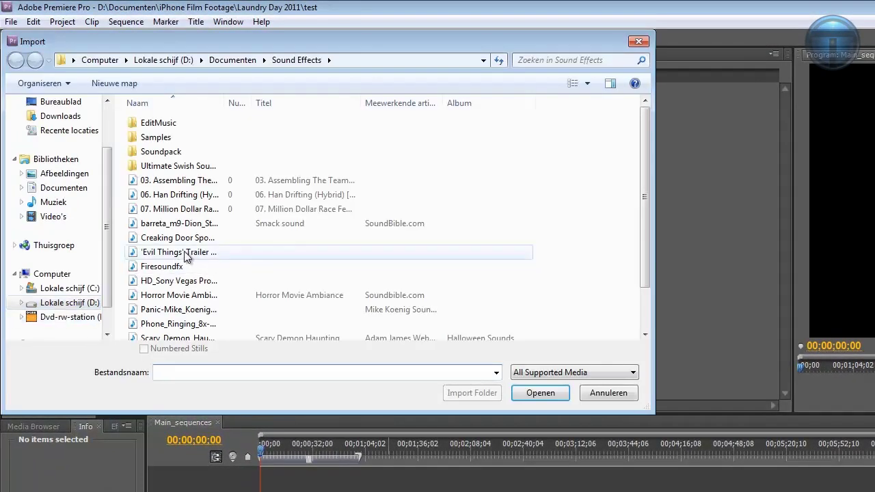
click(77, 303)
double_click(164, 182)
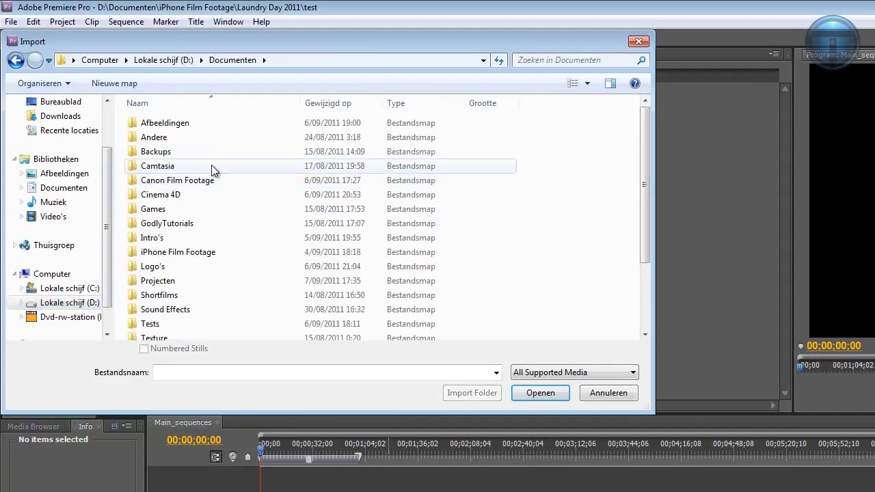
double_click(164, 252)
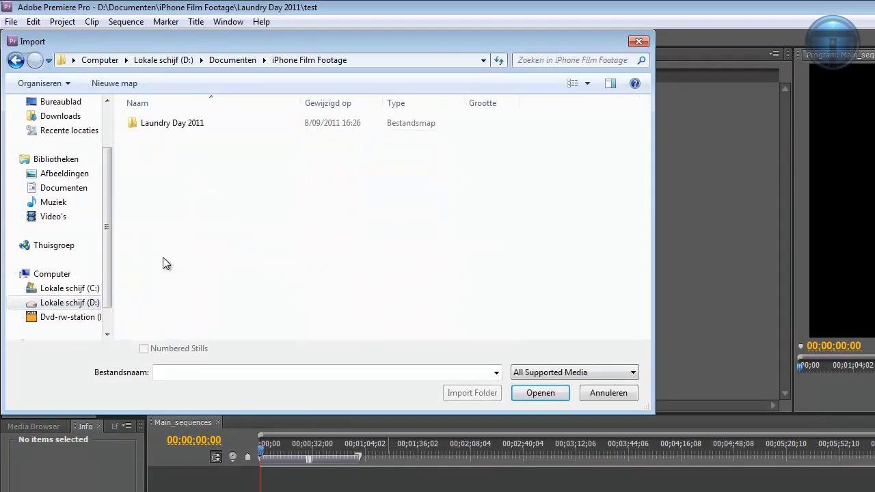
double_click(171, 125)
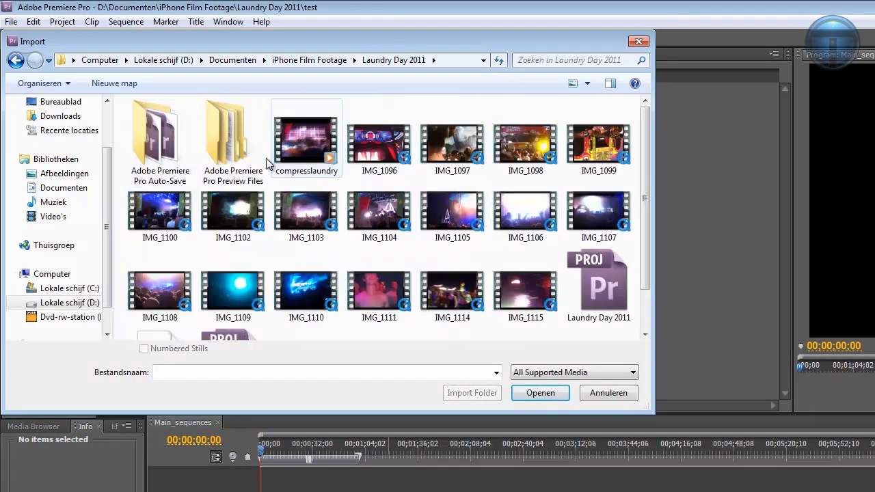
double_click(316, 146)
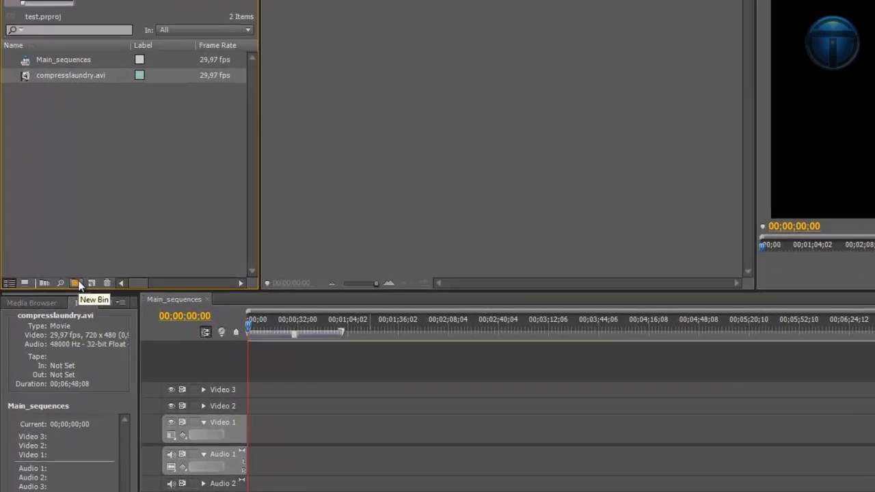
Create a 'Footage' bin and move compresslaundry.avi into it
click(76, 283)
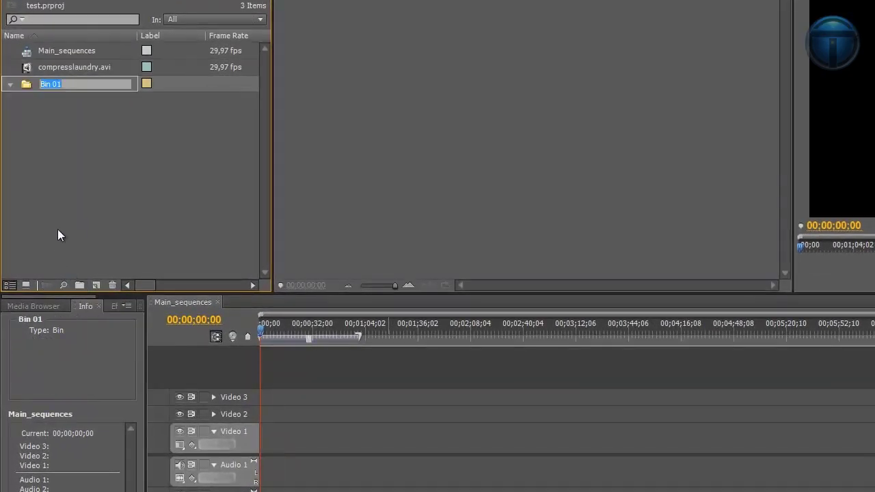
text(Footage)
key(Return)
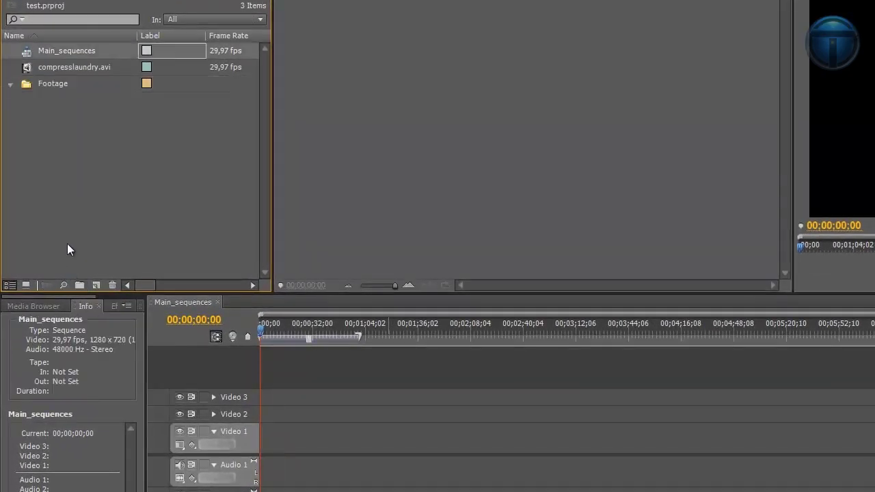
drag(82, 65, 58, 84)
Create a 'Sequences' bin holding Main_sequences at the project's top level
click(80, 285)
text(S)
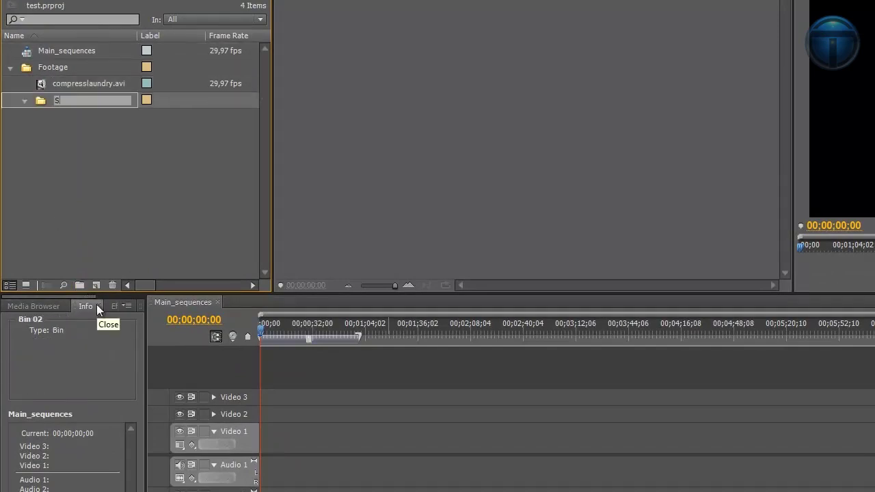
text(equences)
click(99, 235)
click(75, 48)
drag(74, 51, 64, 99)
click(65, 83)
drag(39, 141, 39, 140)
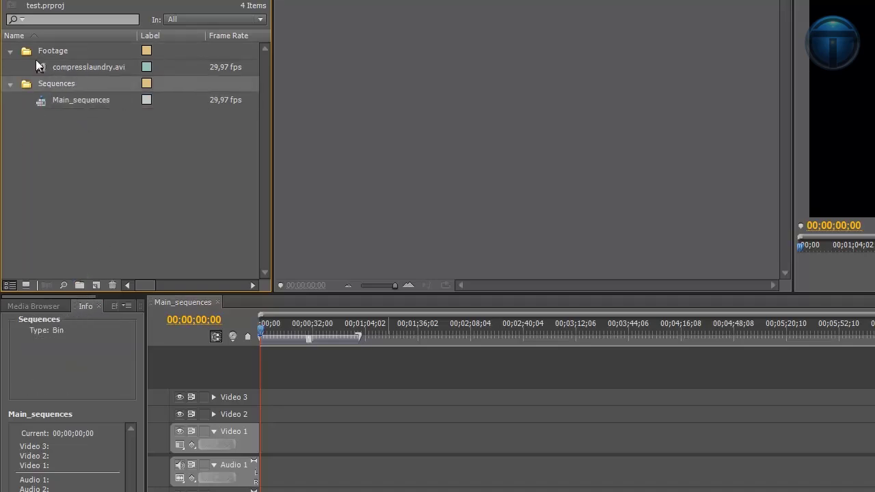
Collapse both bins, clear the selection, and re-expand Footage to show its clip
click(10, 51)
click(10, 67)
click(29, 86)
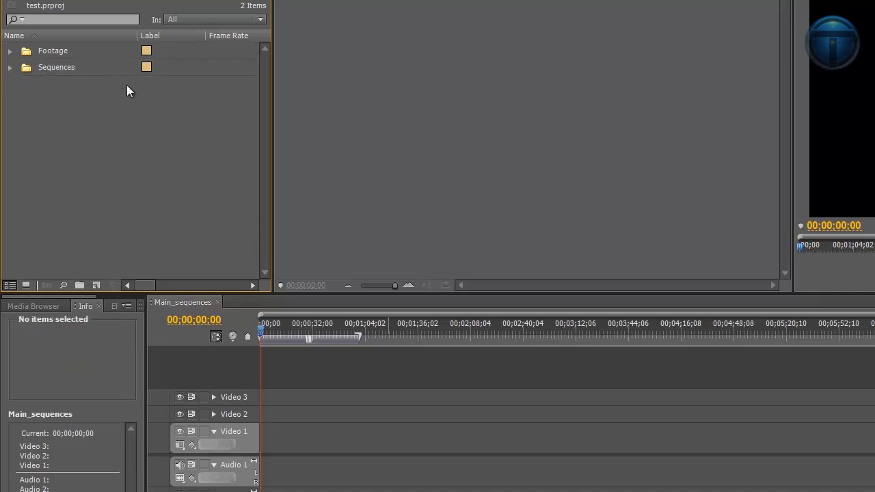
click(10, 52)
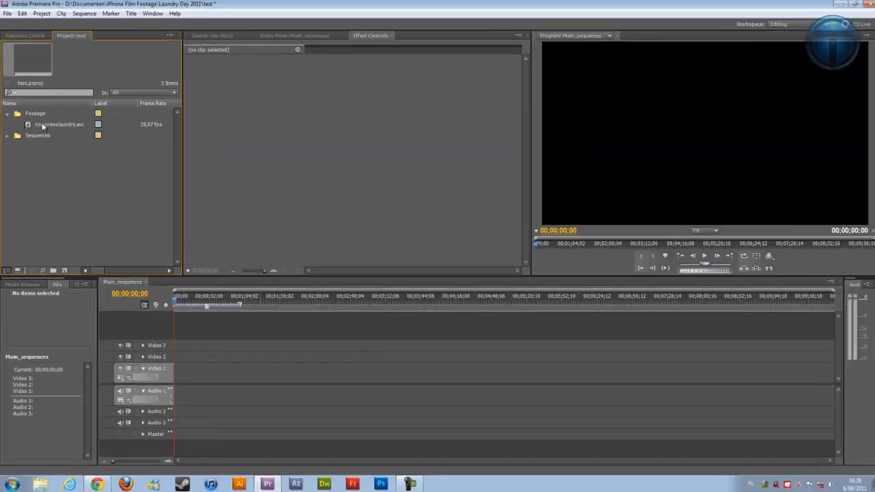
Place compresslaundry.avi on Video 1 and Audio 1 at the sequence start
drag(69, 67, 312, 202)
drag(208, 213, 176, 387)
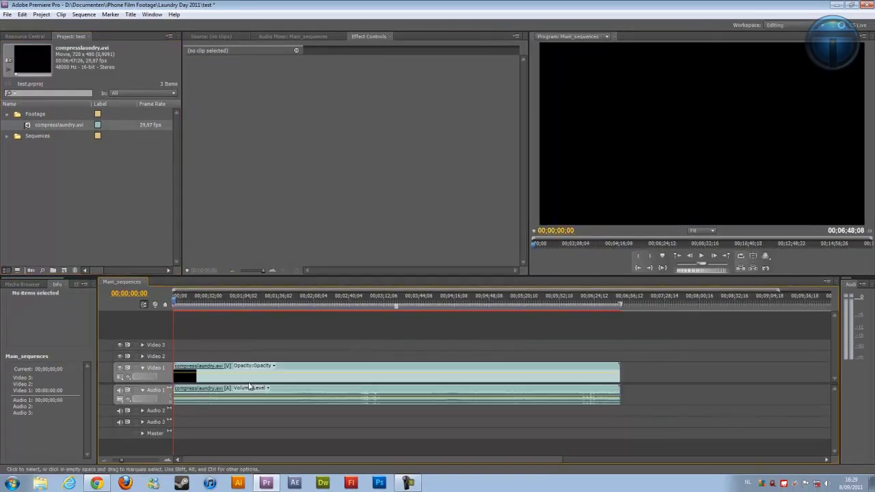
drag(408, 390, 266, 389)
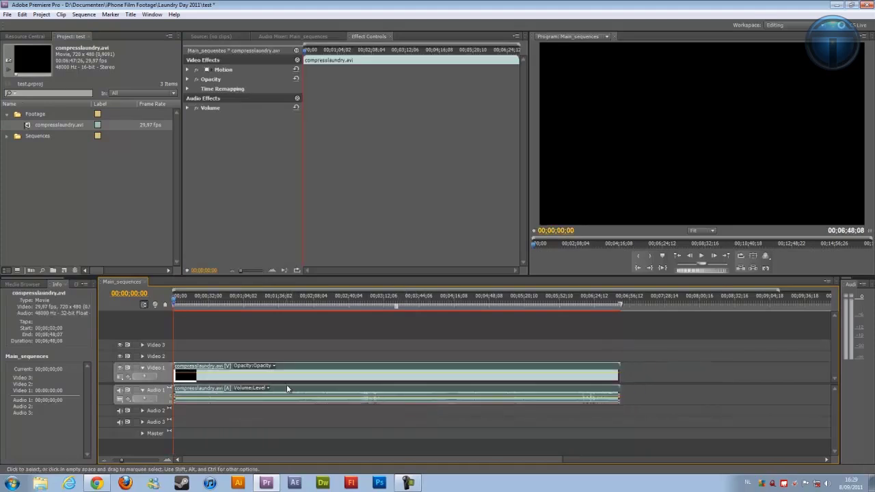
Unlink the clip's audio, delete it from the timeline, and open the Windows Music library
right_click(286, 384)
click(310, 126)
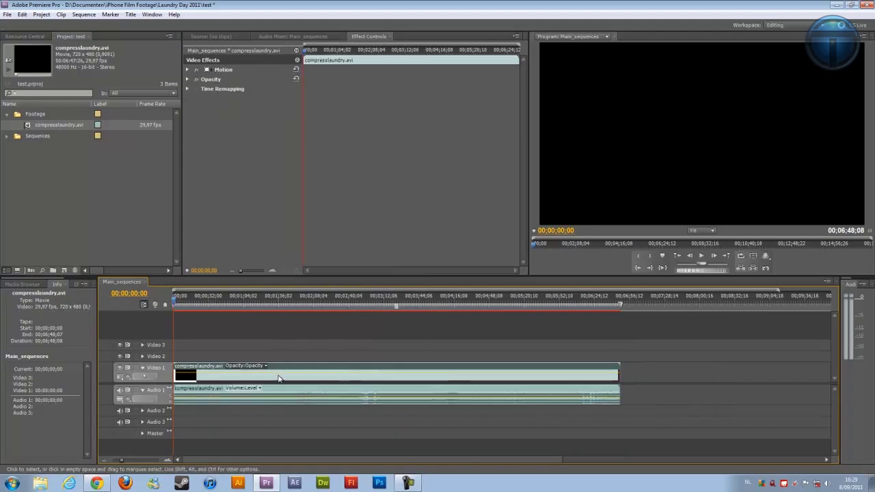
drag(271, 392, 403, 393)
key(Delete)
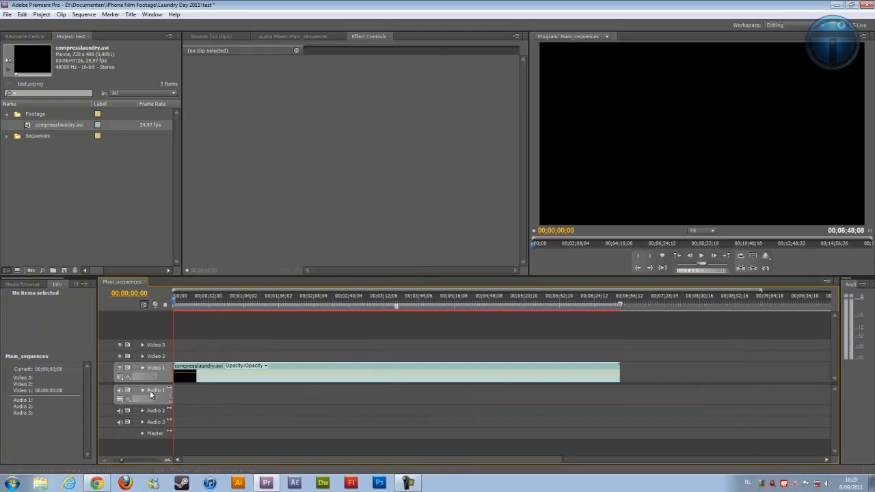
key(super)
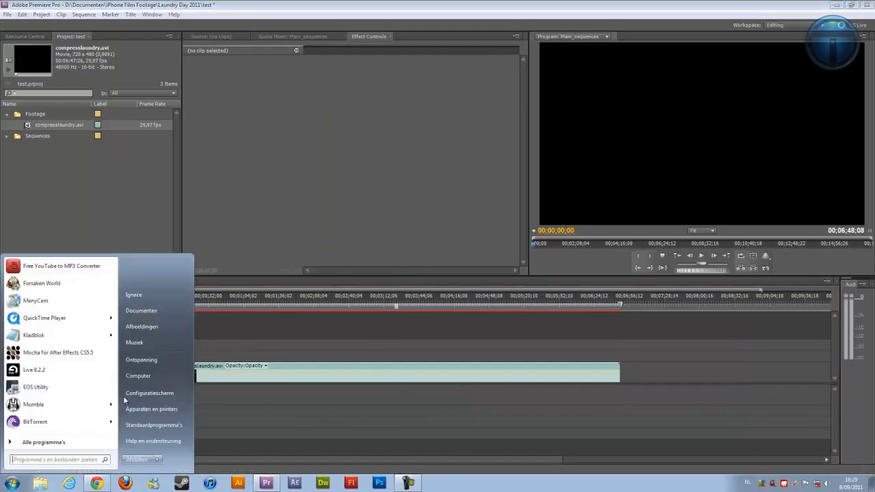
click(149, 341)
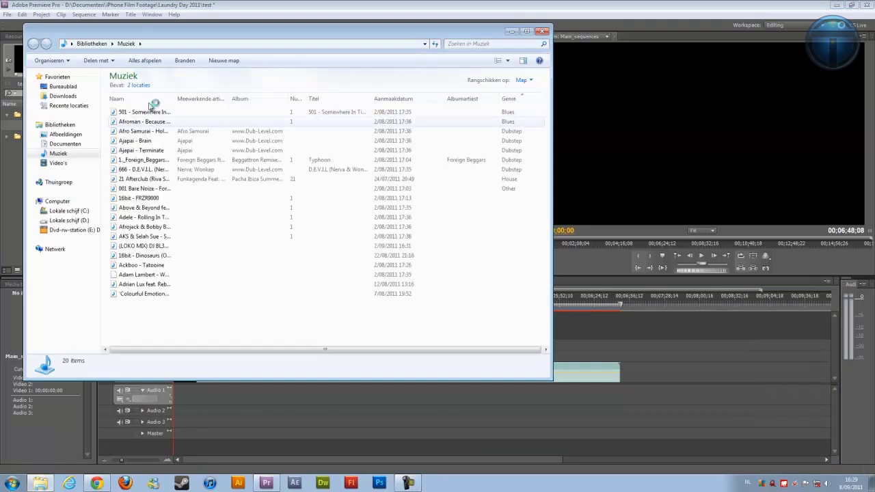
Browse to D:\Documenten\Sound Effects and bring the Thunder MP3 into the Premiere project
click(541, 32)
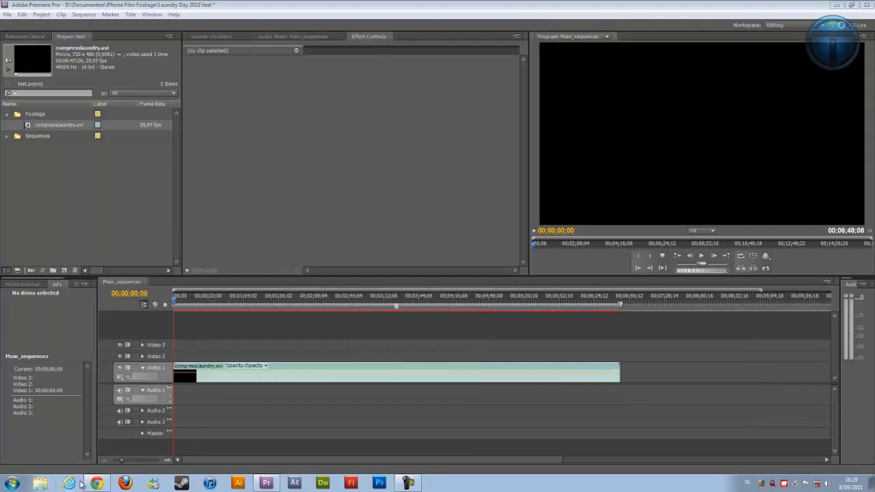
key(super)
click(154, 376)
double_click(259, 95)
double_click(134, 125)
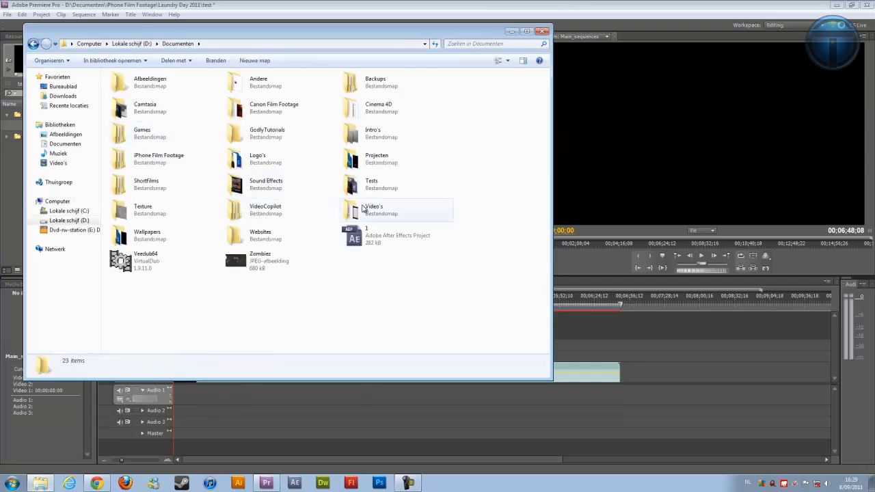
double_click(262, 183)
click(140, 259)
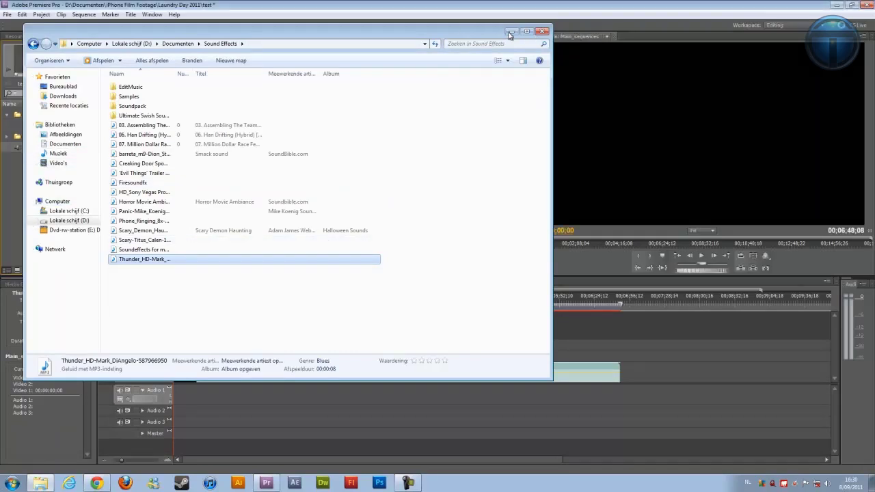
click(56, 184)
click(48, 146)
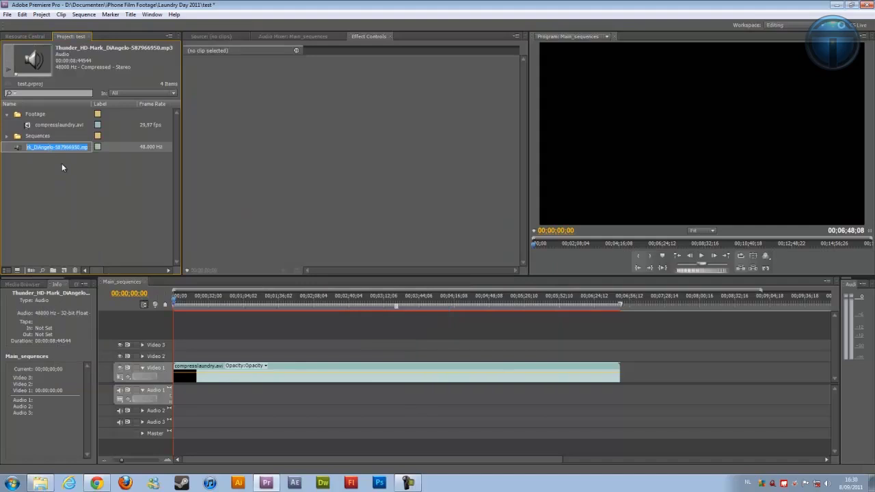
Finish renaming the imported sound clip to 'Thunder'
text(r)
key(Return)
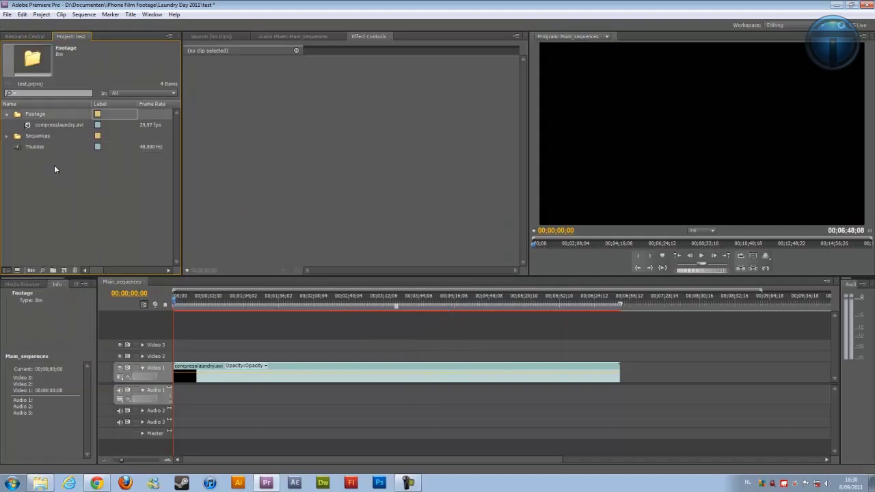
click(45, 171)
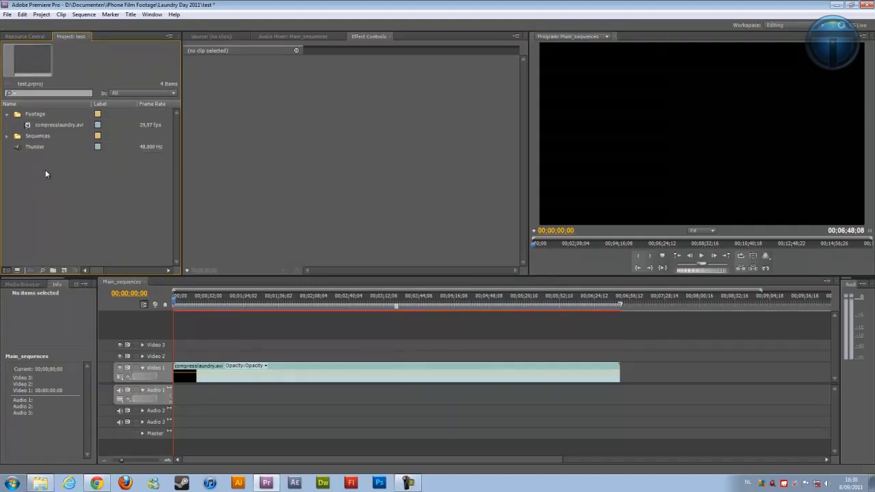
Create a 'SoundEffects' bin and move the Thunder audio into it
click(52, 270)
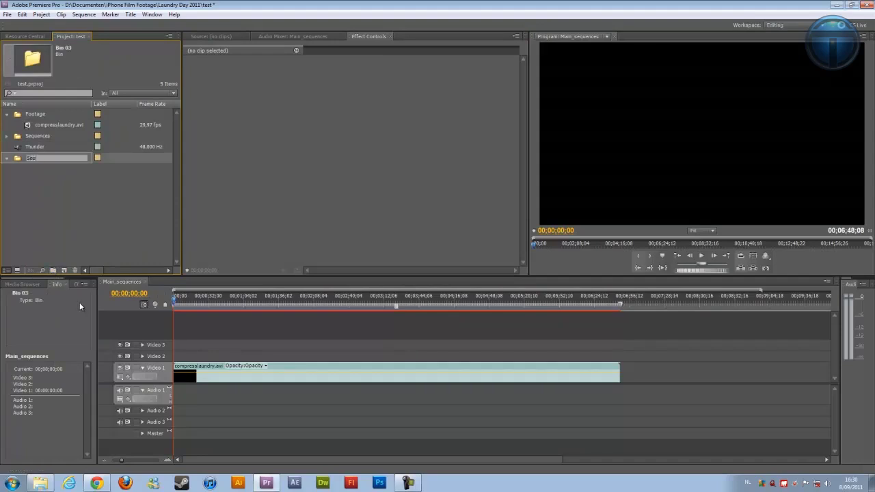
text(SoundEffects)
key(Return)
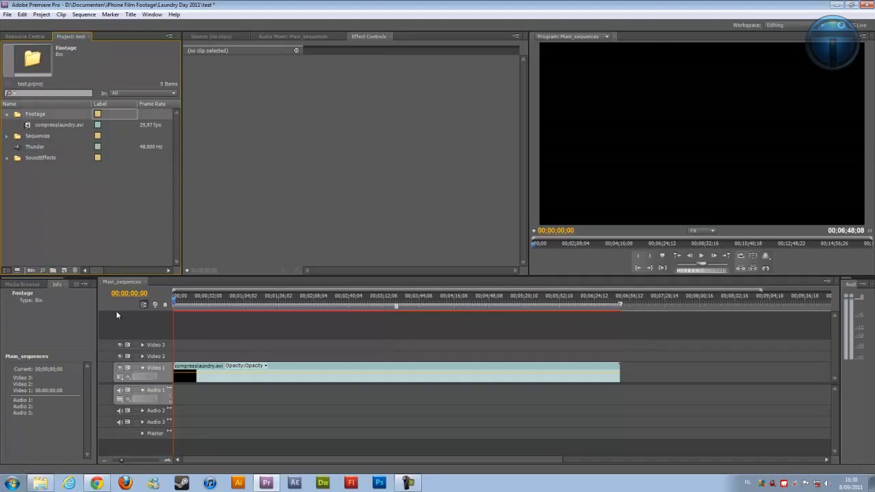
drag(32, 149, 212, 395)
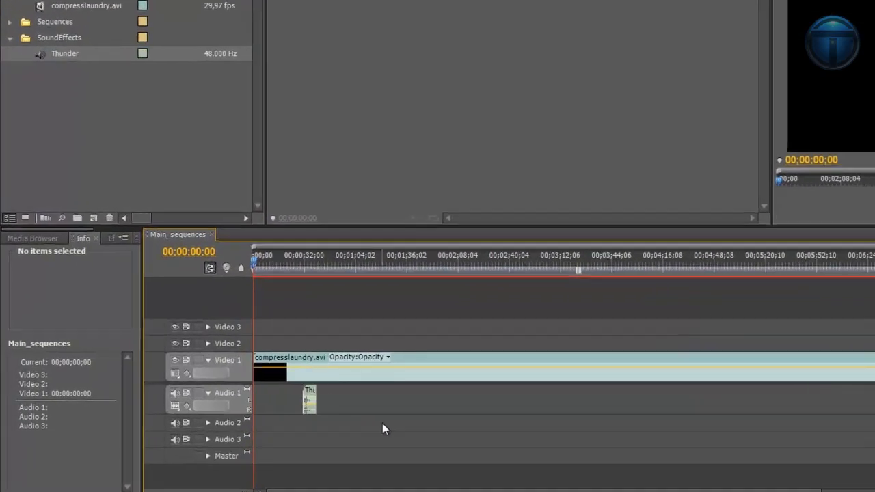
Paste Thunder copies back to back on Audio 1 and expand the Audio 2 track
key(ctrl+v)
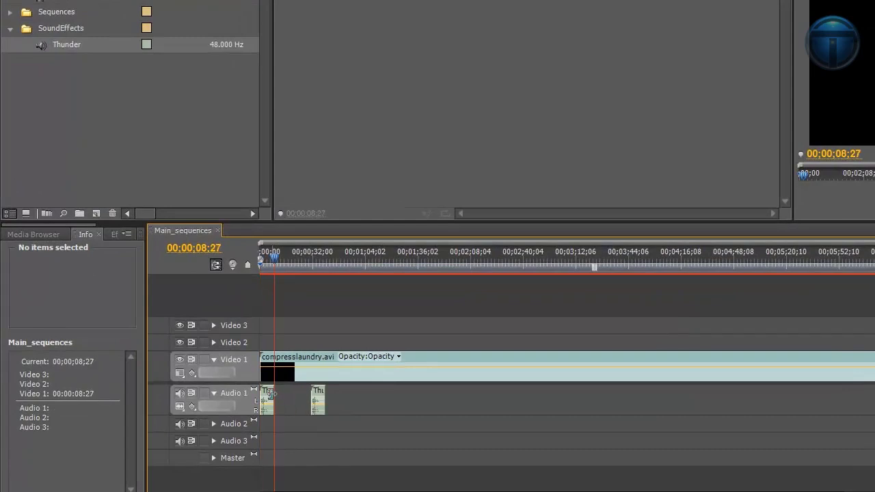
key(ctrl+v)
key(ctrl+v)
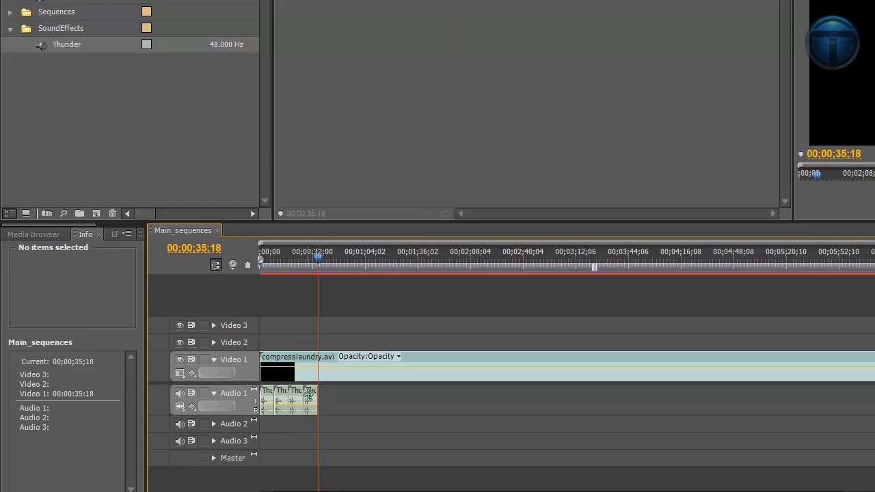
drag(333, 406, 265, 412)
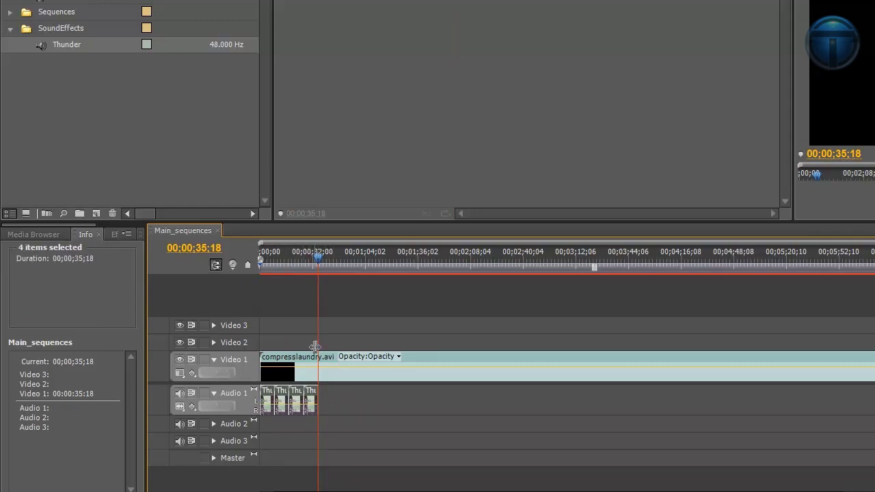
click(301, 422)
click(214, 424)
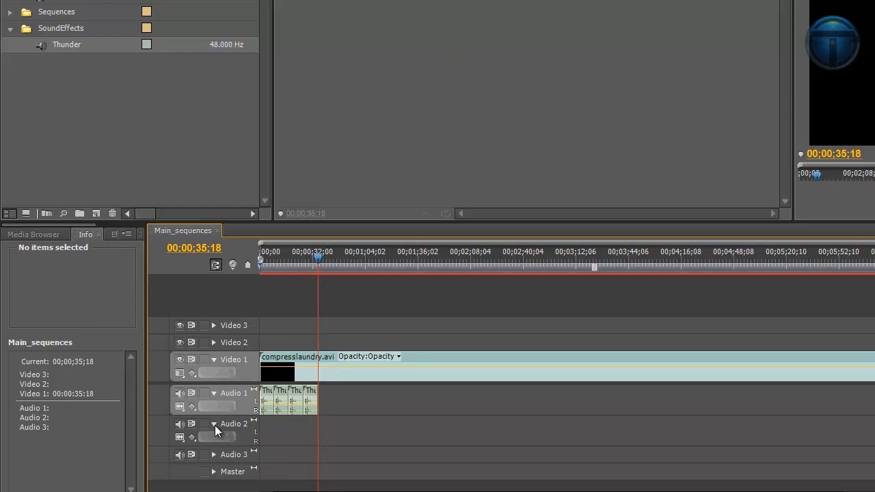
Paste four more Thunder copies, move three onto Audio 2, and delete the leftover
key(ctrl+v)
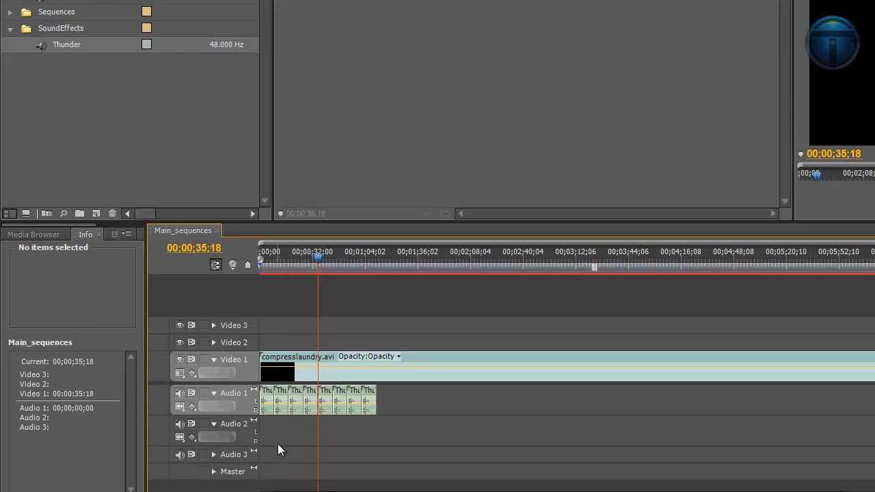
click(328, 401)
drag(326, 405, 311, 432)
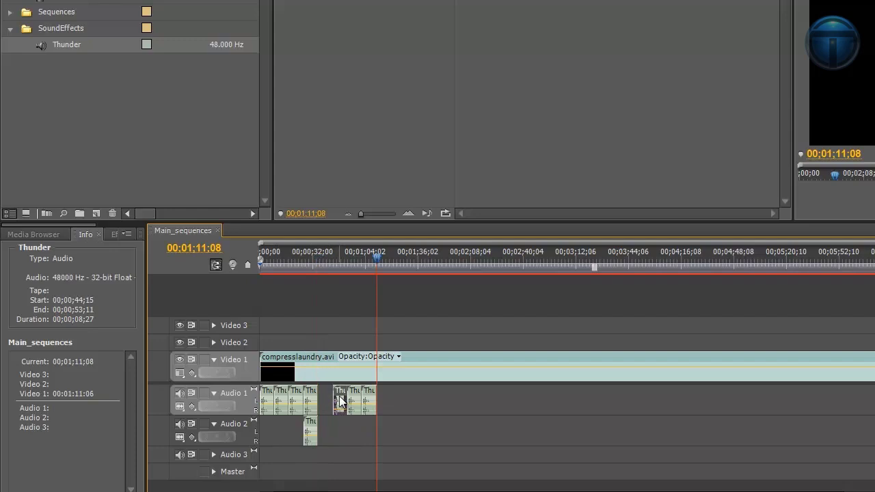
mouse_move(342, 403)
mouse_down()
mouse_move(331, 429)
mouse_move(340, 437)
mouse_move(351, 403)
mouse_move(343, 397)
mouse_up()
click(372, 390)
key(Delete)
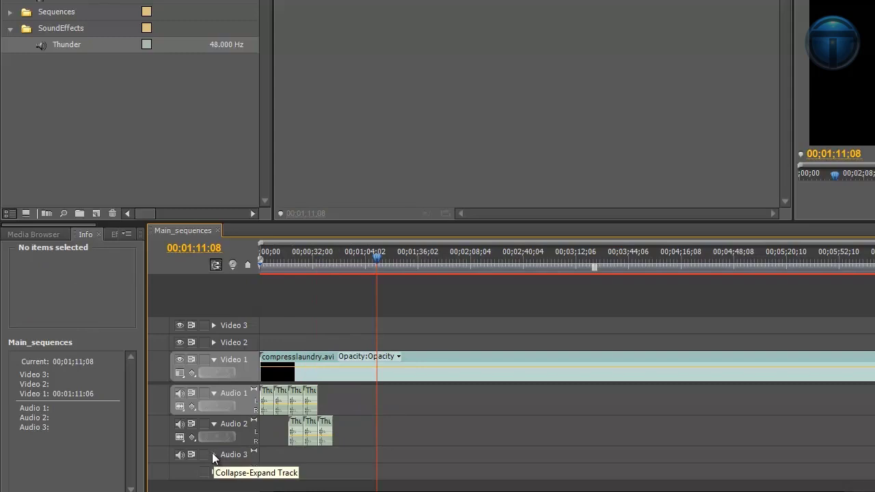
Add 2 video tracks and 0 audio tracks to the sequence
right_click(234, 324)
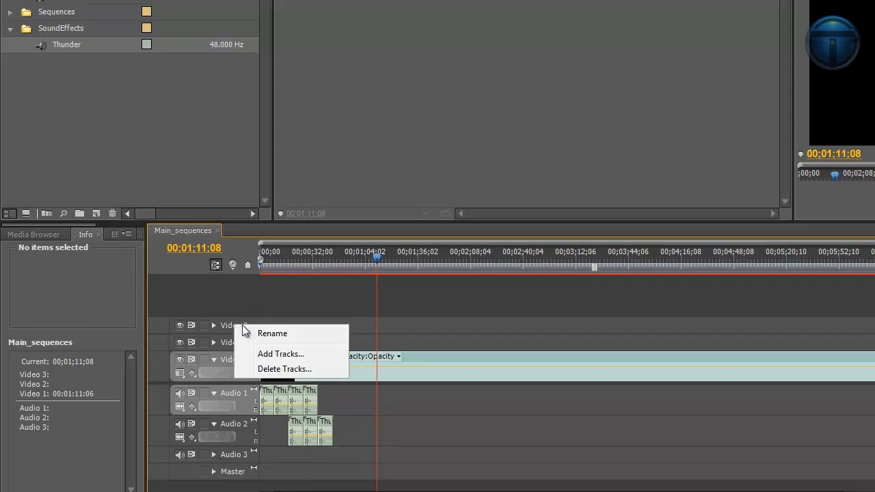
click(269, 356)
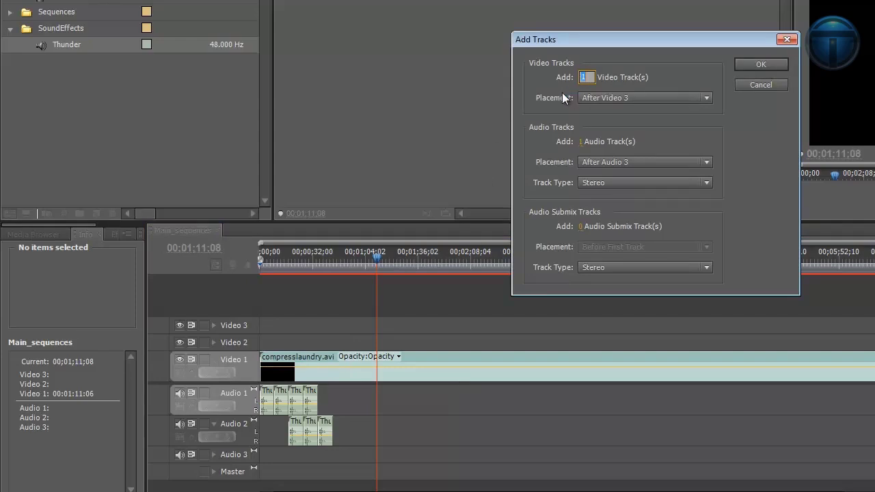
text(2)
click(581, 144)
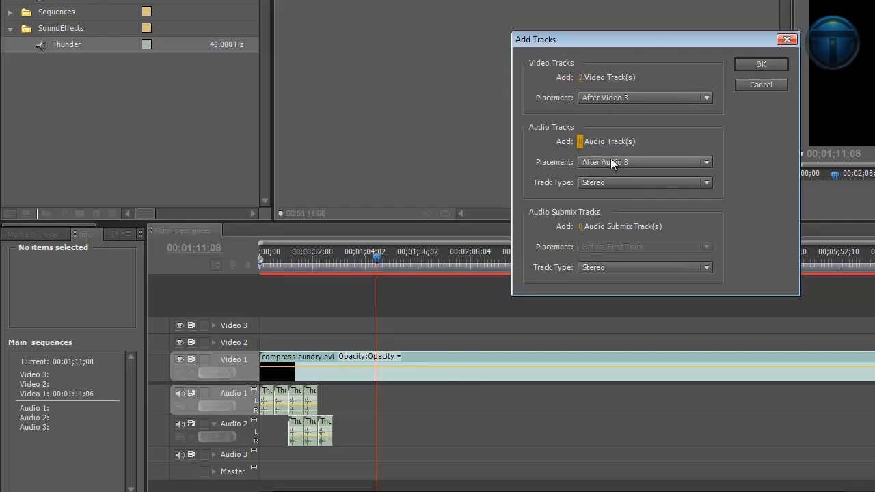
click(761, 64)
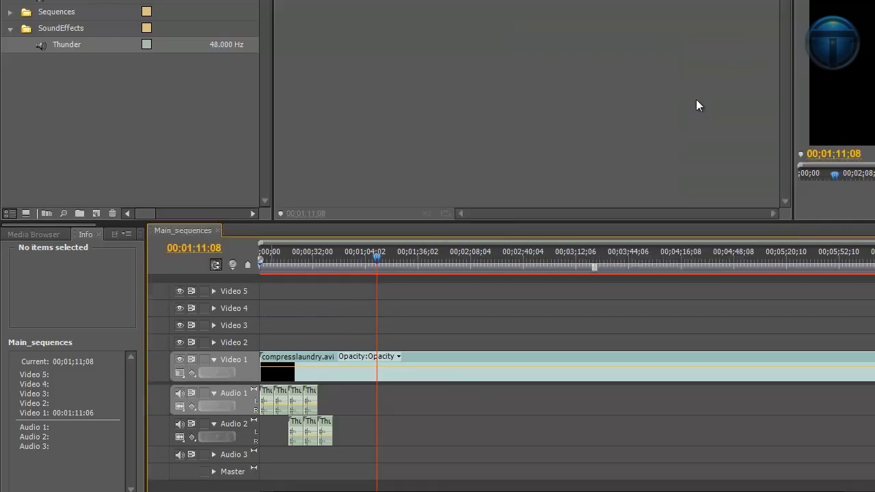
Expand Video 1 to show its opacity line, and select compresslaundry.avi with the playhead near 00;00;20;23
click(213, 325)
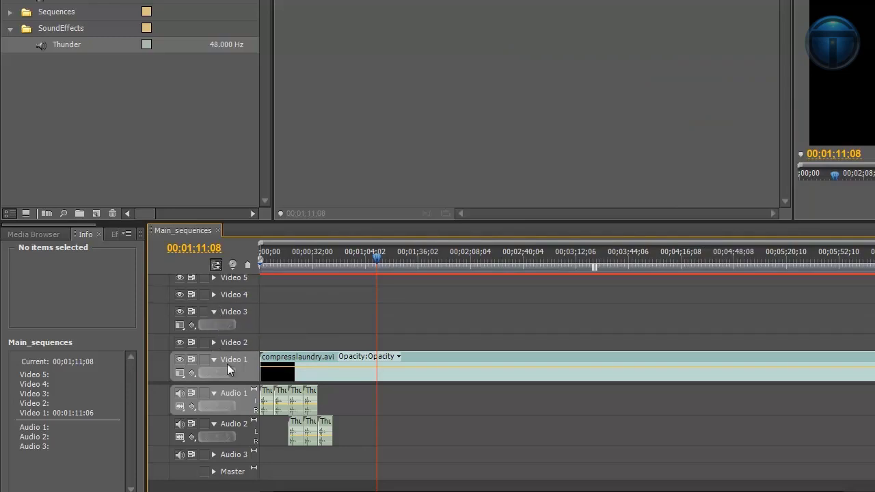
click(214, 313)
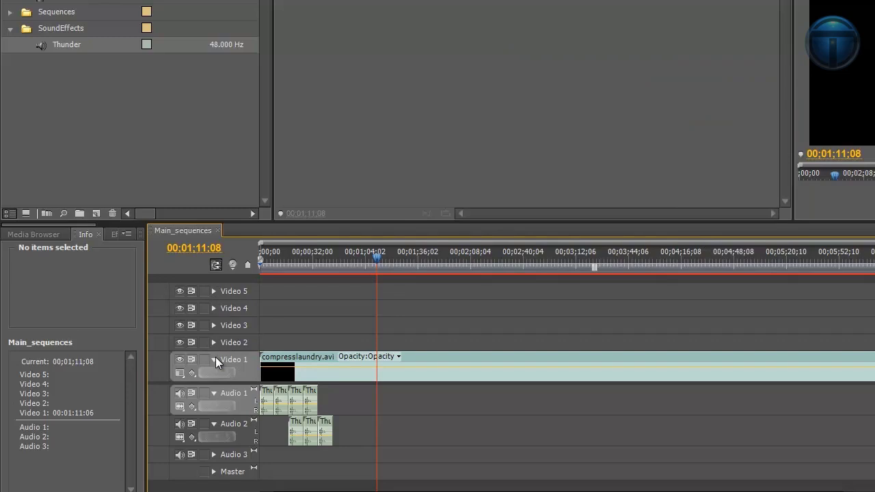
click(215, 357)
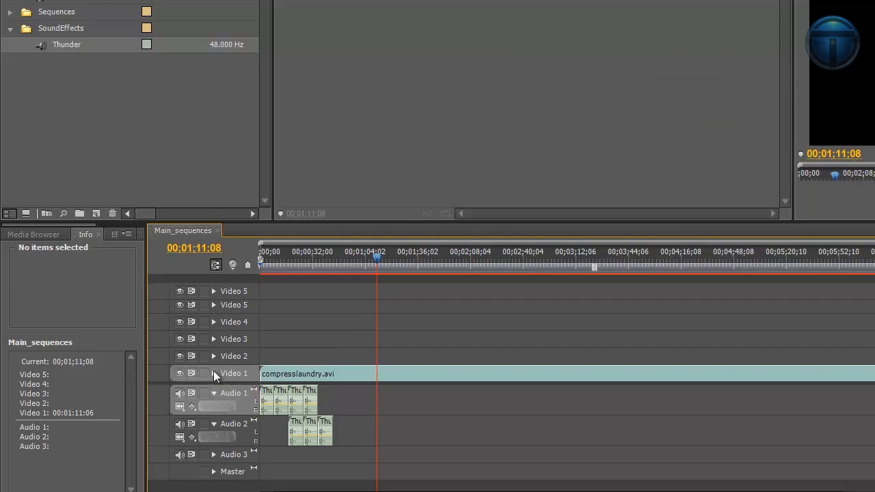
click(213, 370)
drag(303, 251, 293, 250)
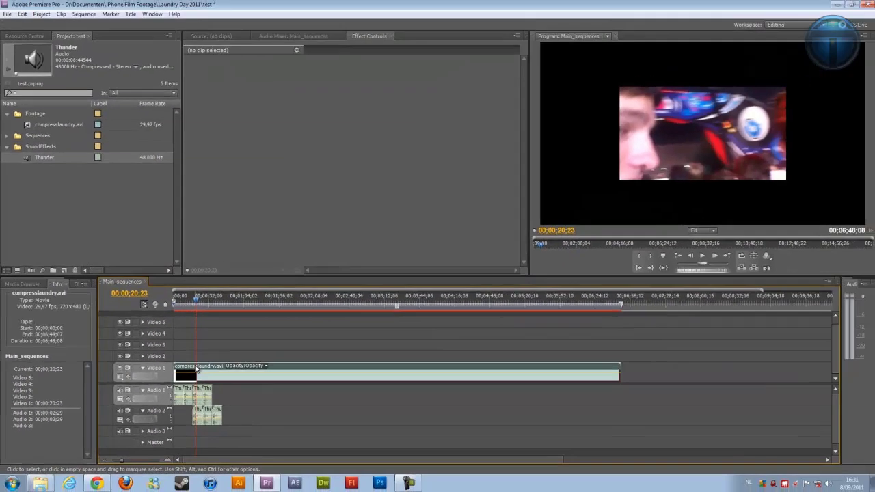
click(287, 369)
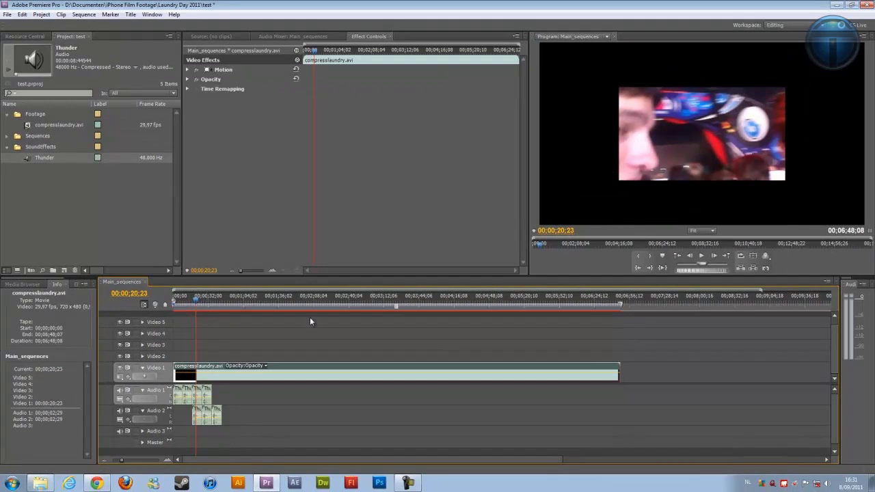
Set the Motion Scale of compresslaundry.avi to 200 in Effect Controls
click(190, 70)
click(187, 70)
click(250, 88)
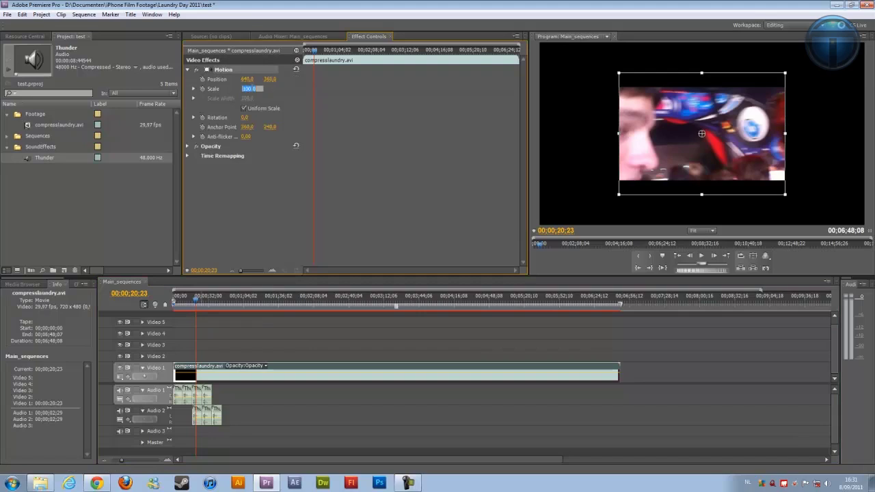
text(200)
key(Return)
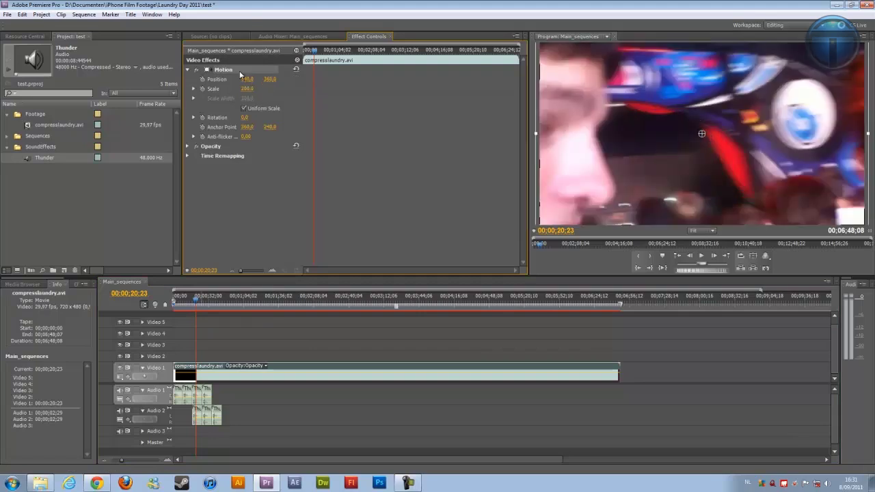
click(226, 216)
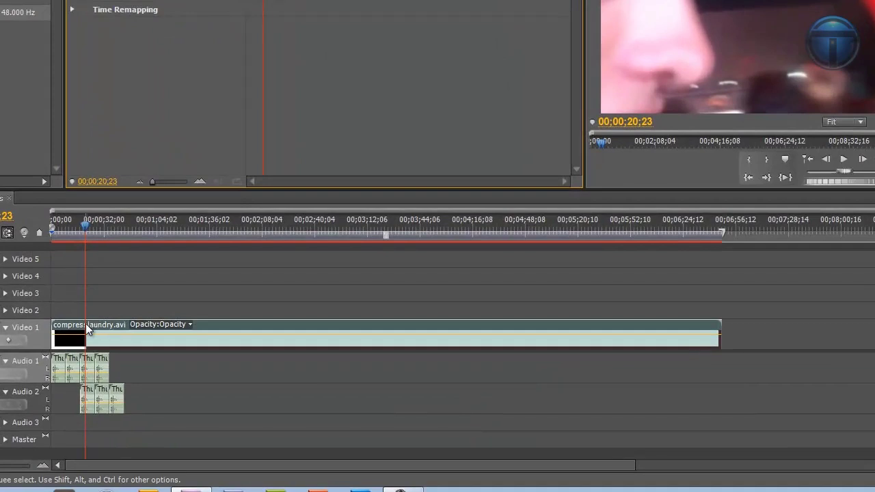
Add opacity keyframes at 00;00;20;23 and at the clip start, lowering the start keyframe to 0
click(10, 340)
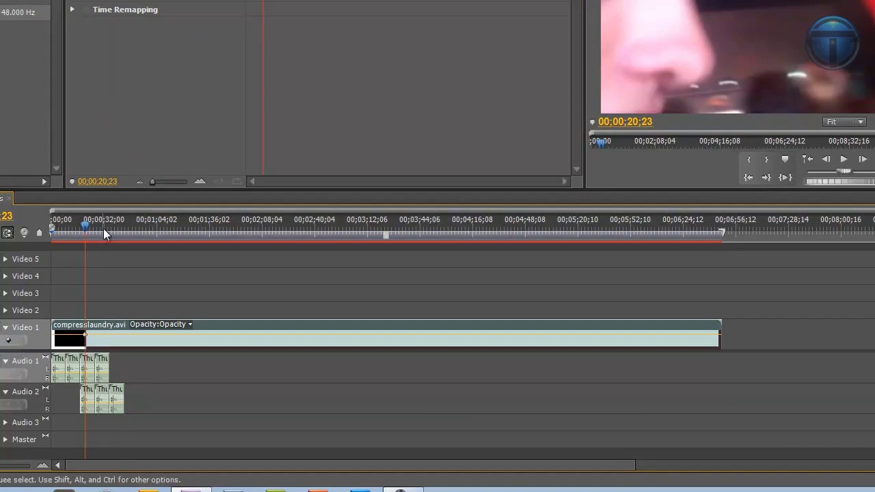
drag(84, 226, 42, 228)
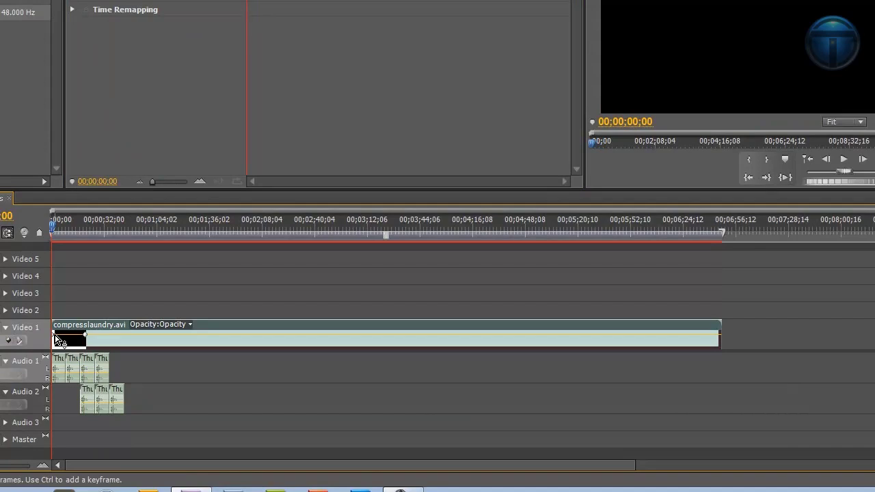
mouse_move(58, 340)
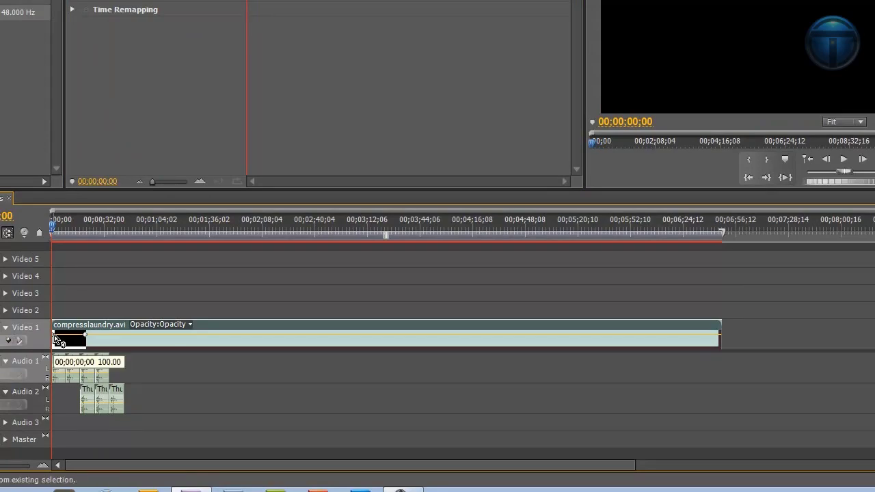
drag(55, 336, 52, 348)
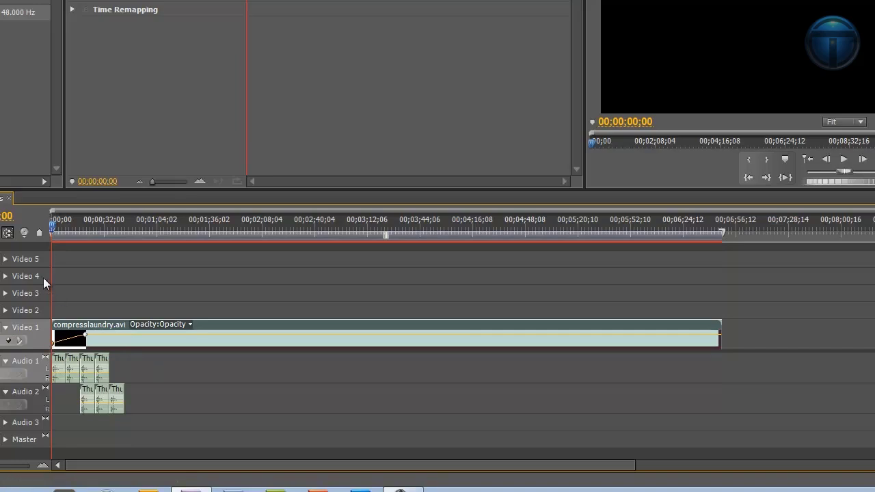
drag(56, 234, 85, 243)
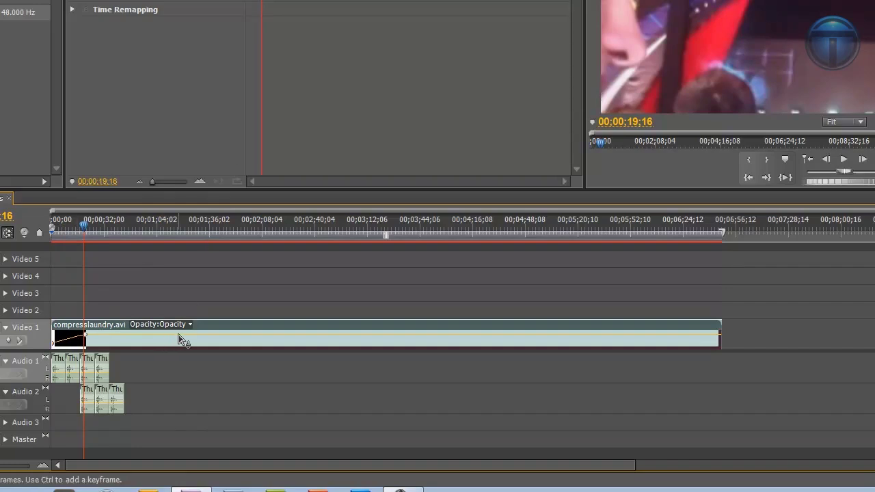
Paste-insert a copy of compresslaundry.avi onto Video 2 at the start, with the playhead at 00;00;29;02
key(ctrl+shift+v)
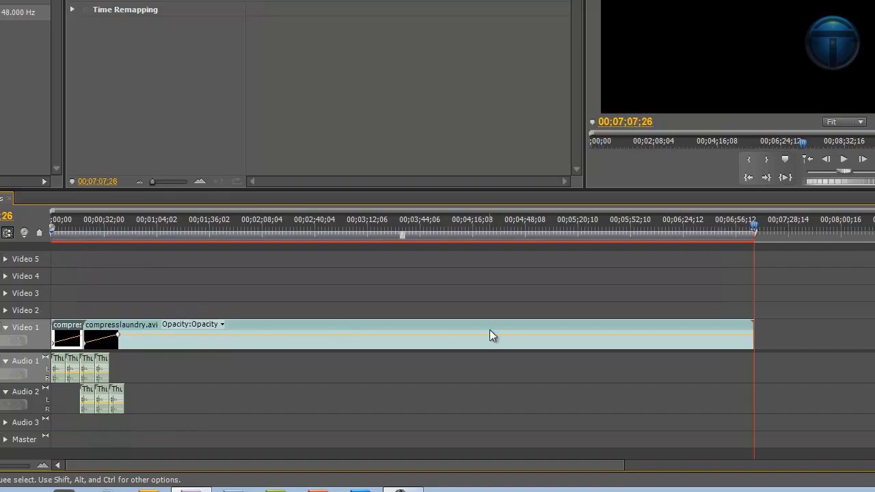
drag(469, 337, 490, 346)
drag(230, 345, 721, 354)
click(6, 310)
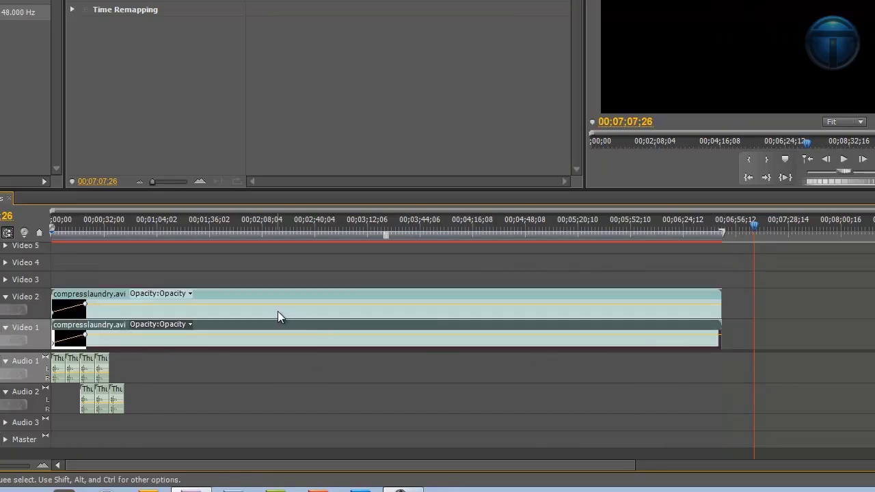
click(227, 230)
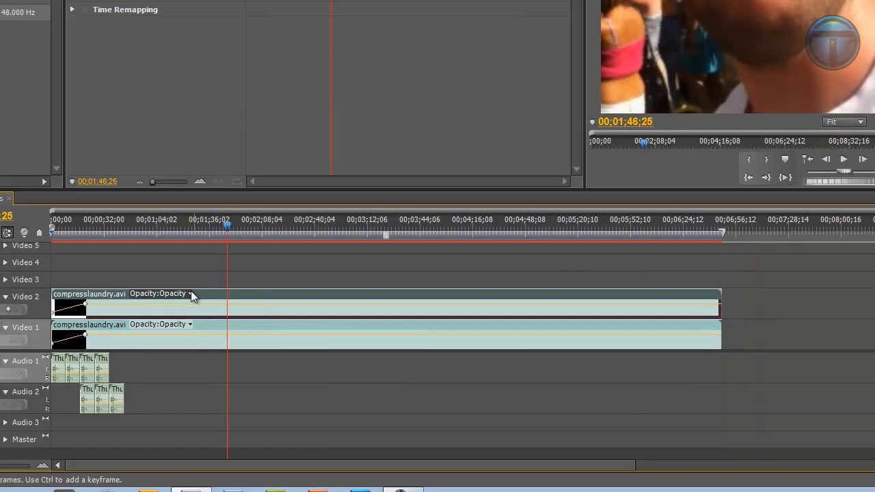
click(147, 231)
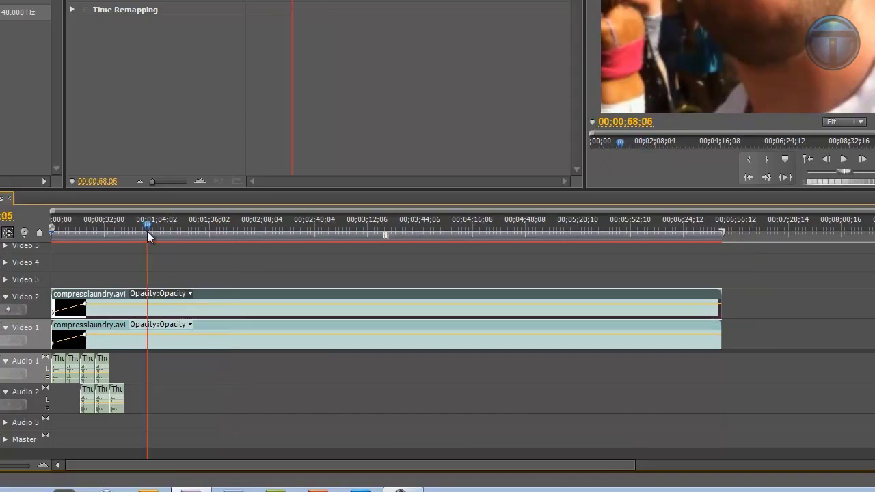
click(99, 227)
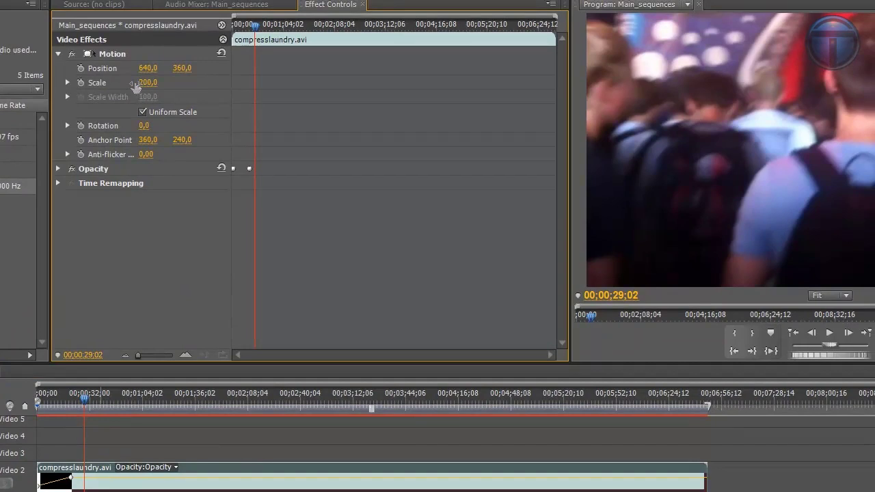
Scale the Video 2 copy to 50 and position it in the upper right corner
click(149, 28)
text(50)
key(Return)
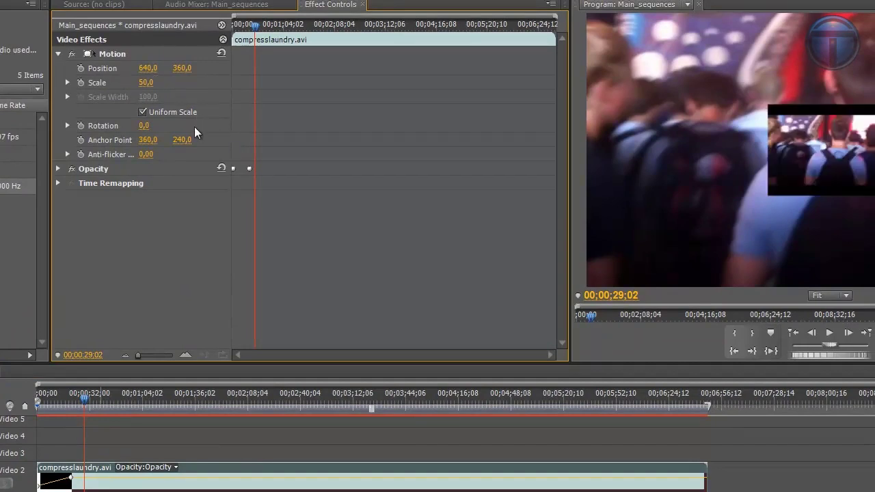
click(148, 69)
key(Tab)
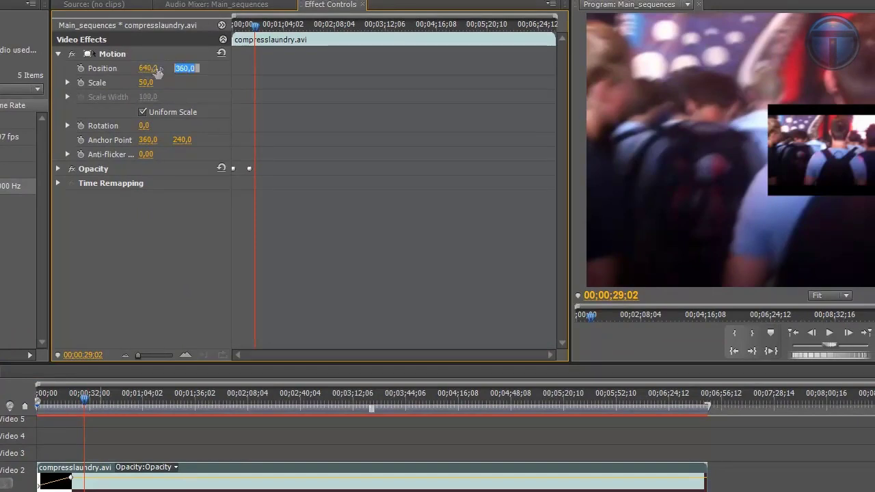
drag(149, 72, 467, 132)
drag(182, 70, 71, 72)
Delete the Video 2 copy, select the Video 1 clip, and show the Effects panel
drag(235, 486, 262, 491)
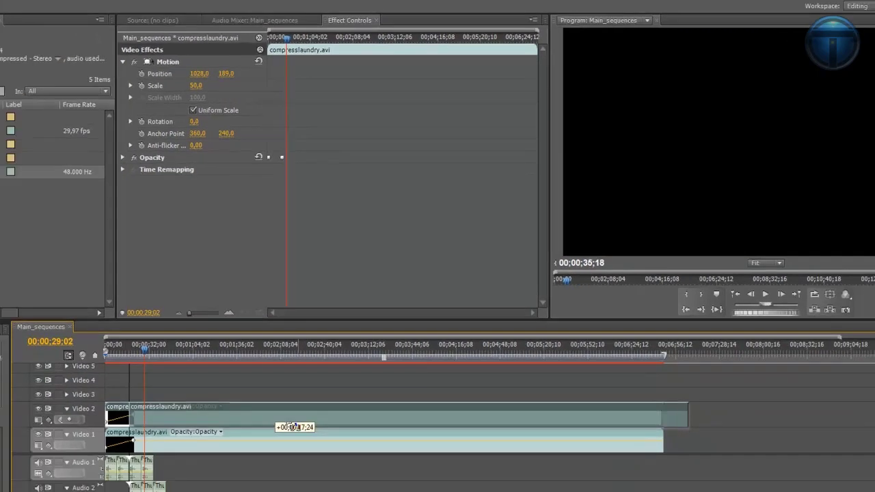
drag(292, 427, 292, 427)
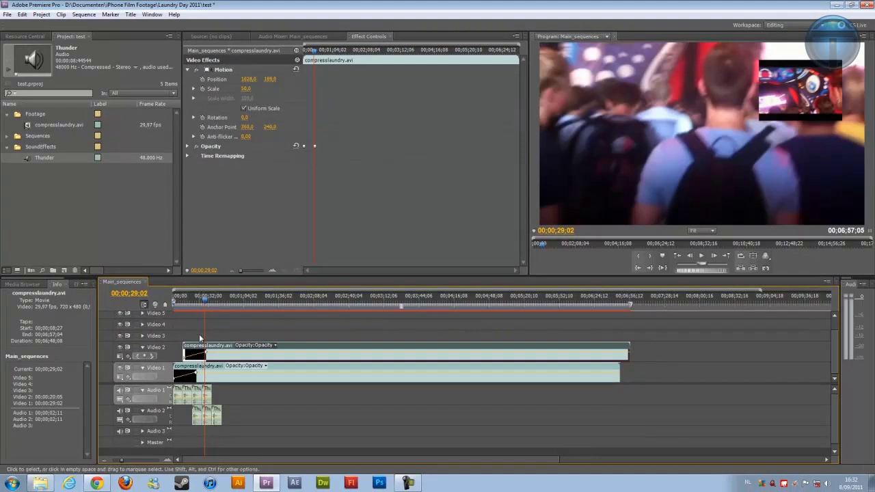
key(Delete)
click(202, 378)
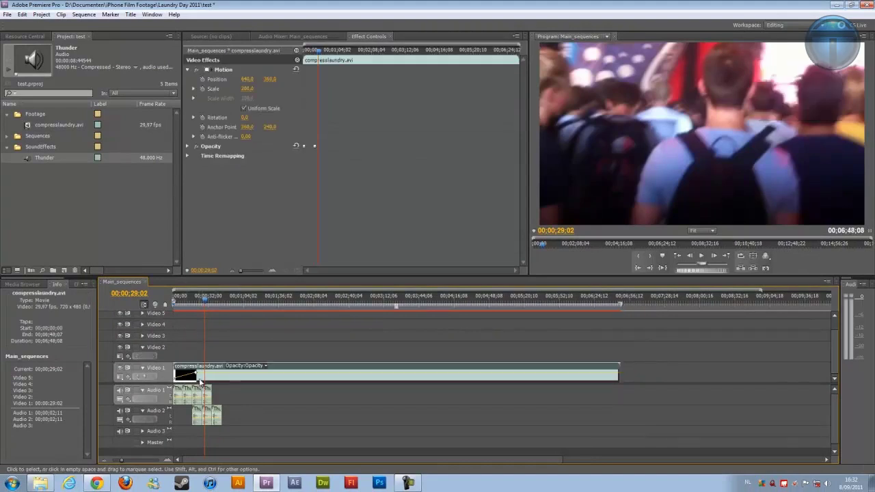
click(151, 14)
click(163, 106)
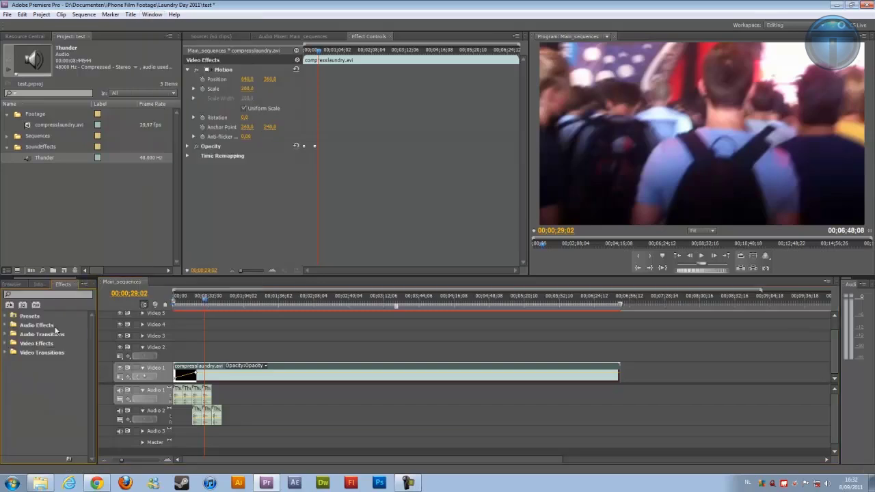
Apply Brightness & Contrast from Video Effects > Color Correction to the Video 1 clip
click(6, 345)
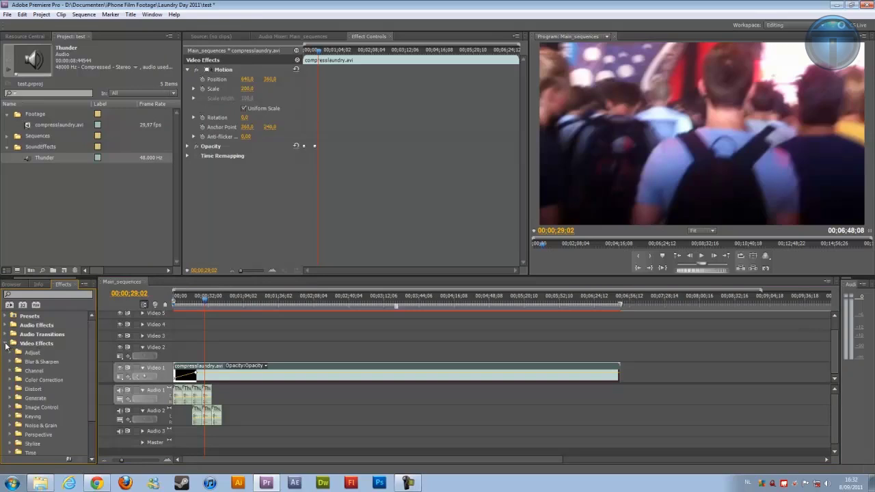
click(10, 380)
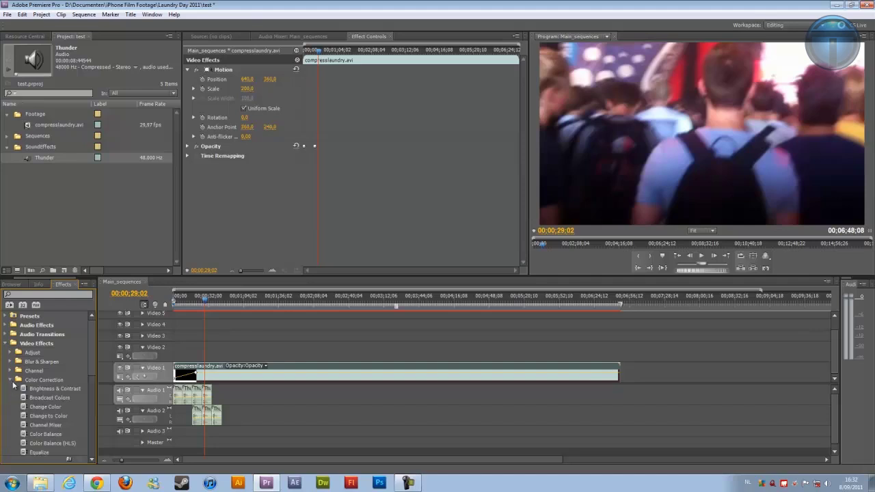
scroll(45, 417, down, 1)
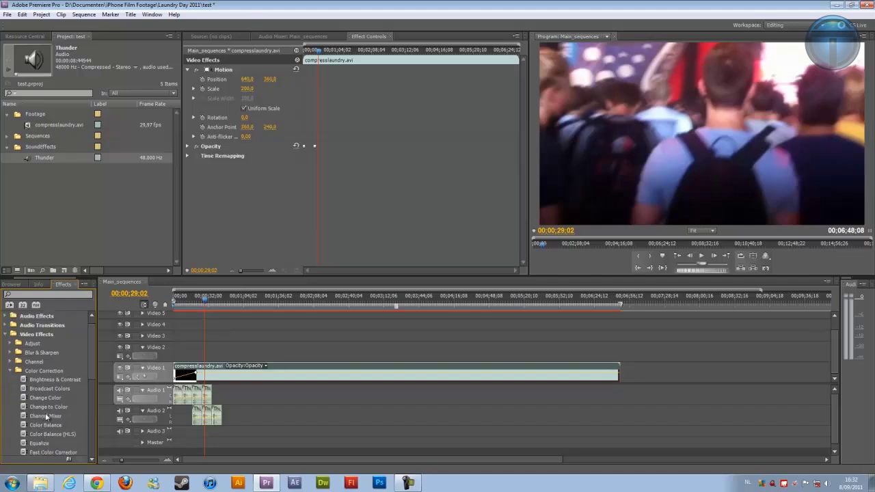
drag(49, 381, 226, 367)
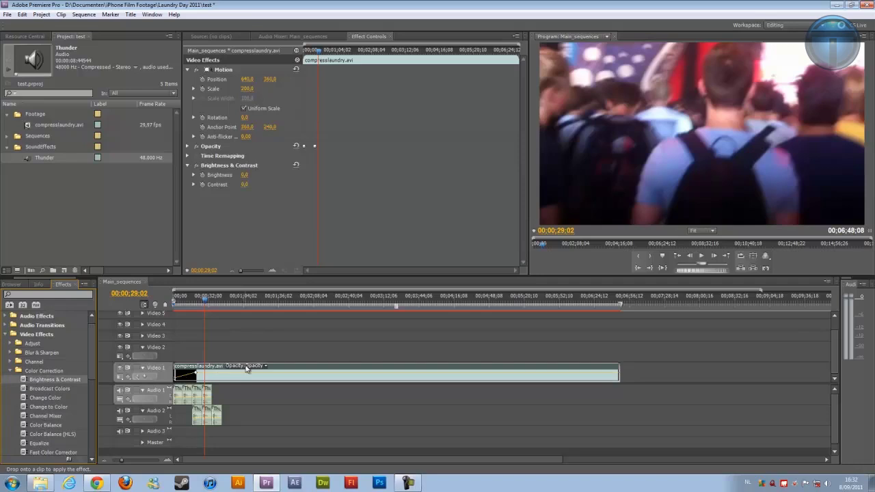
Set Brightness to 5 and Contrast to 15, then toggle the effect to compare at 00;01;14;13
click(222, 166)
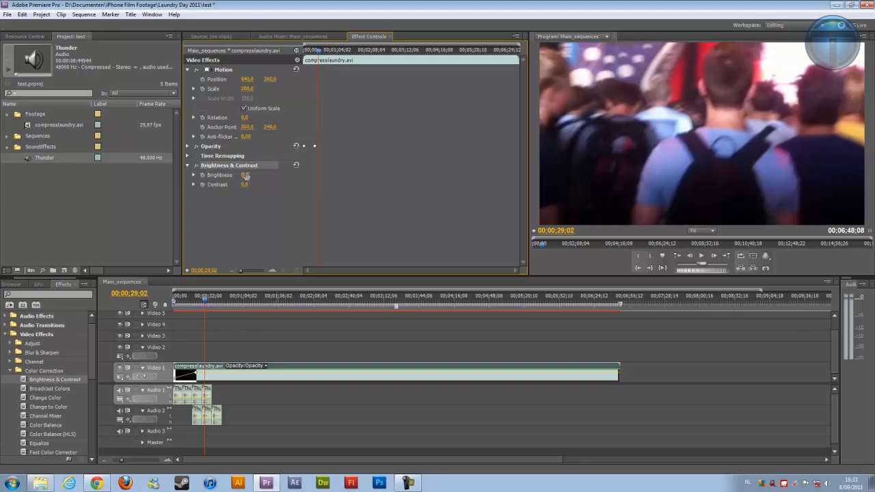
text(5)
key(Tab)
text(15)
key(Return)
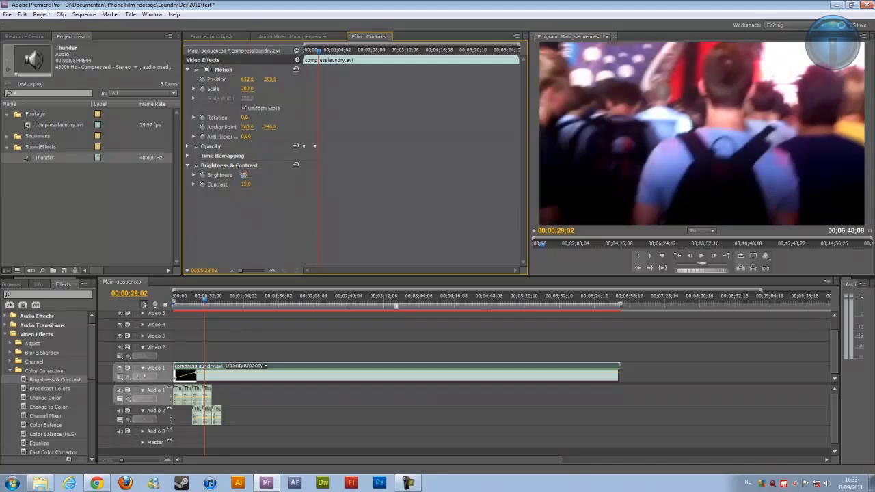
click(255, 301)
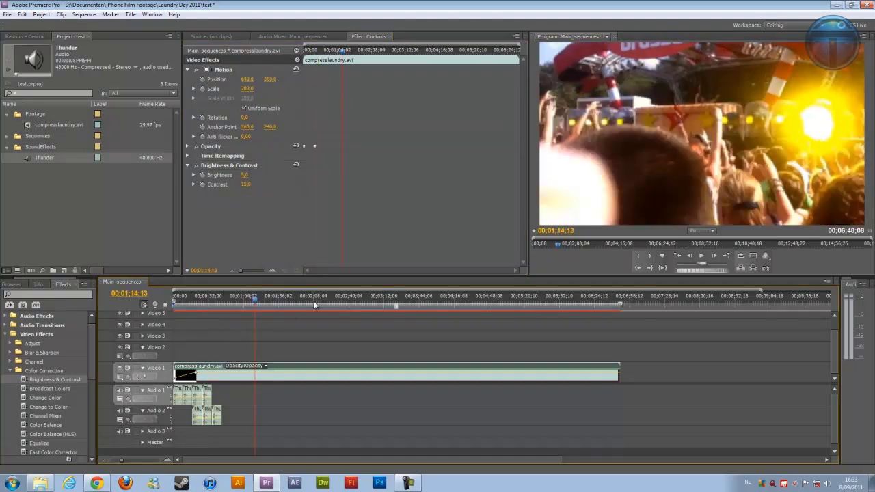
click(197, 166)
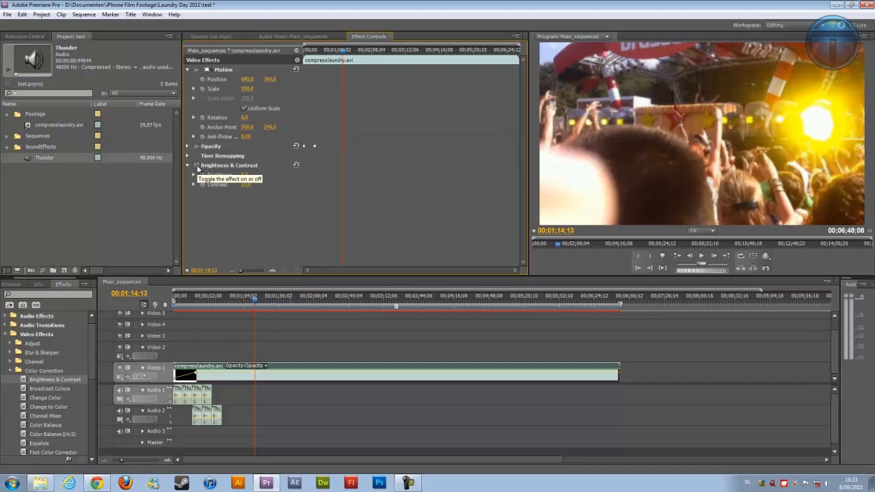
click(196, 166)
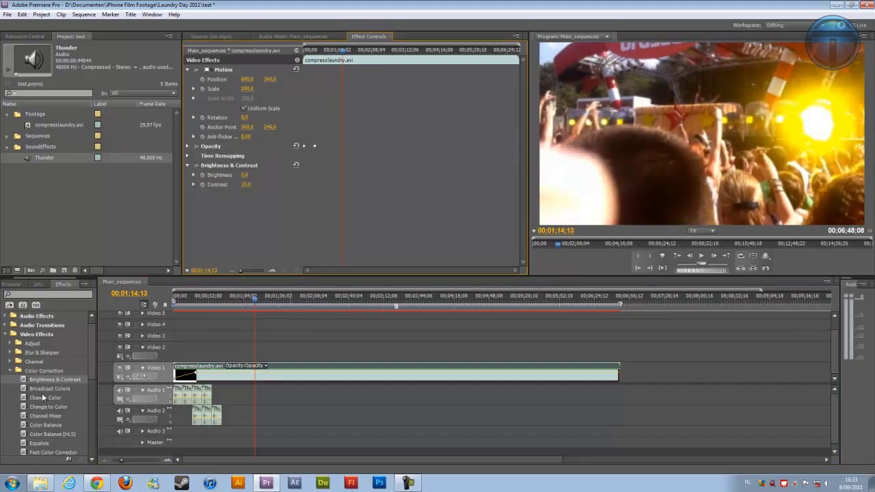
Apply Color Balance to compresslaundry.avi with Shadow Red at -3, then collapse Color Correction
scroll(42, 393, down, 2)
scroll(51, 388, down, 2)
drag(45, 364, 292, 372)
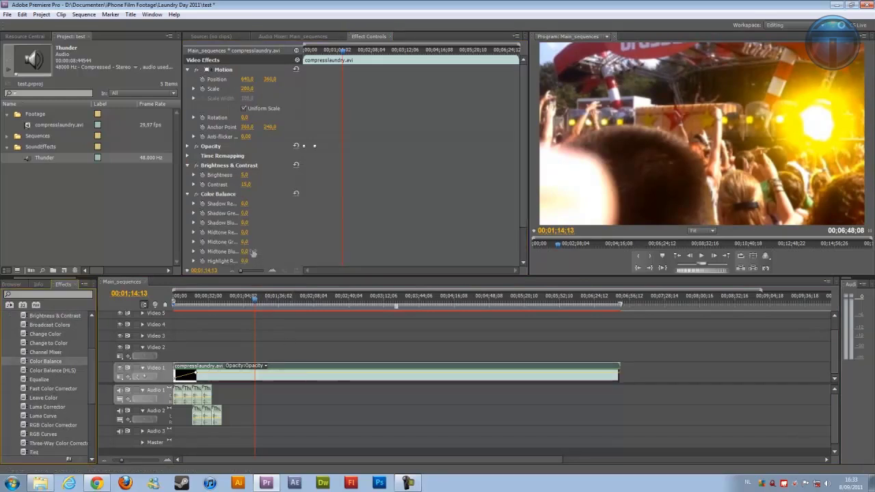
click(240, 203)
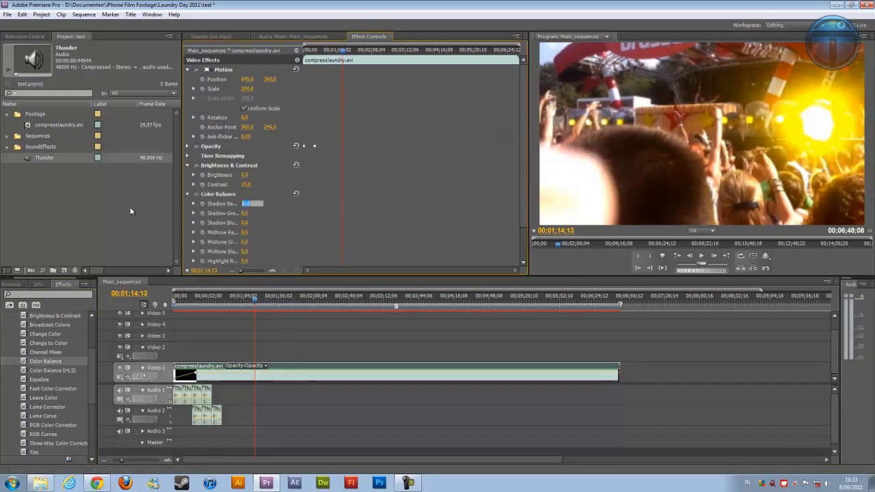
key(Return)
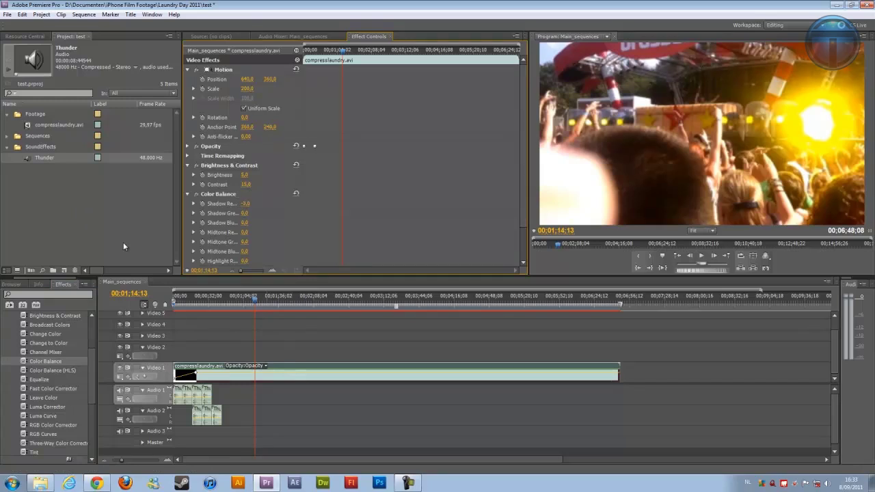
scroll(284, 221, down, 1)
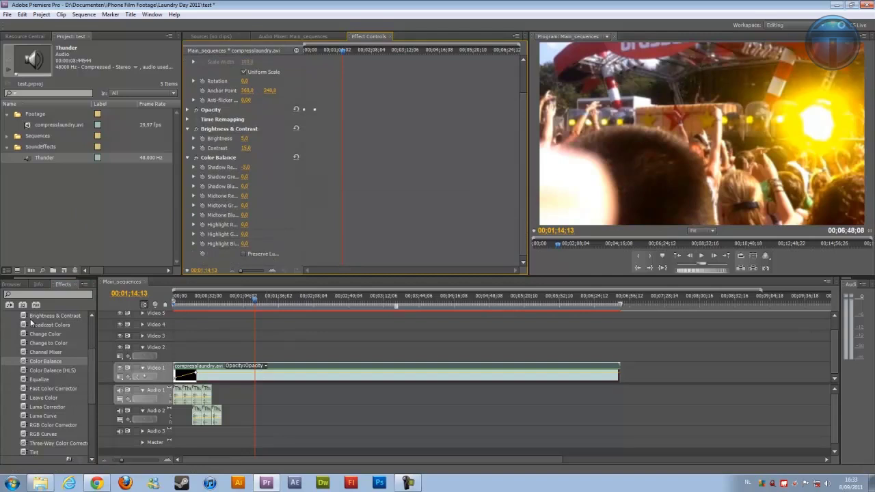
scroll(45, 362, up, 2)
click(10, 362)
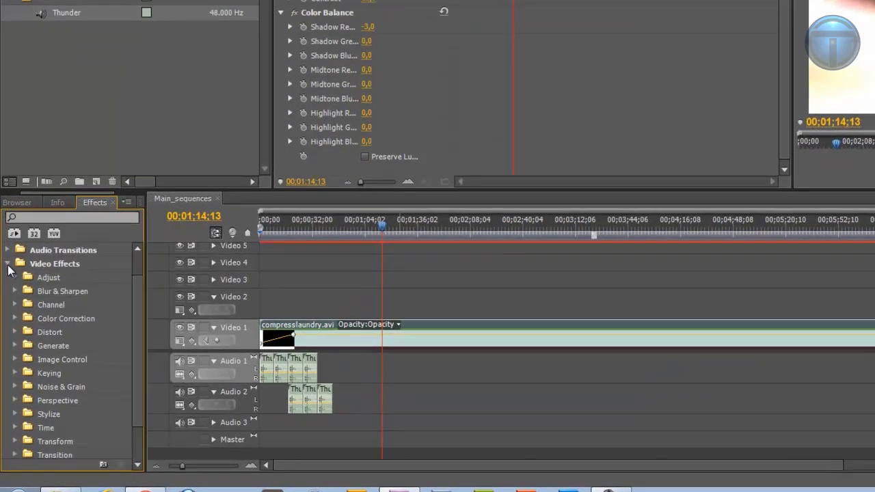
Pull the work area end back to about 00;03;12 and deselect the timeline clips
click(8, 327)
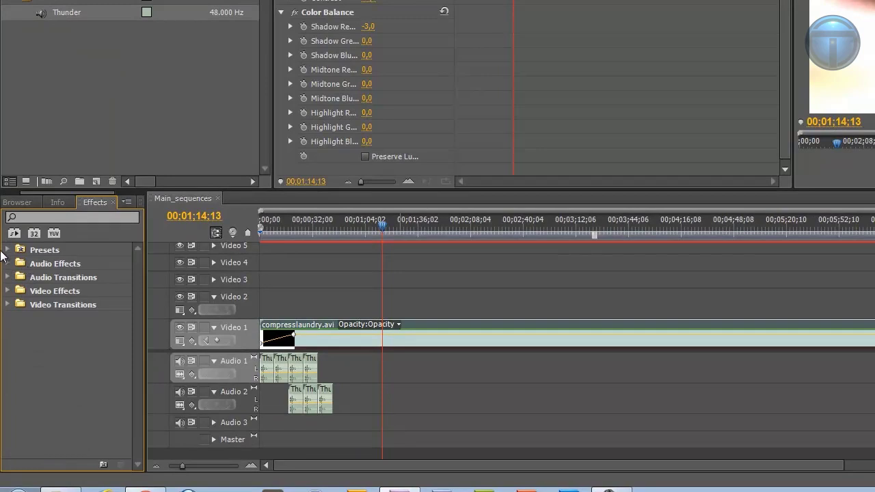
scroll(705, 11, up, 2)
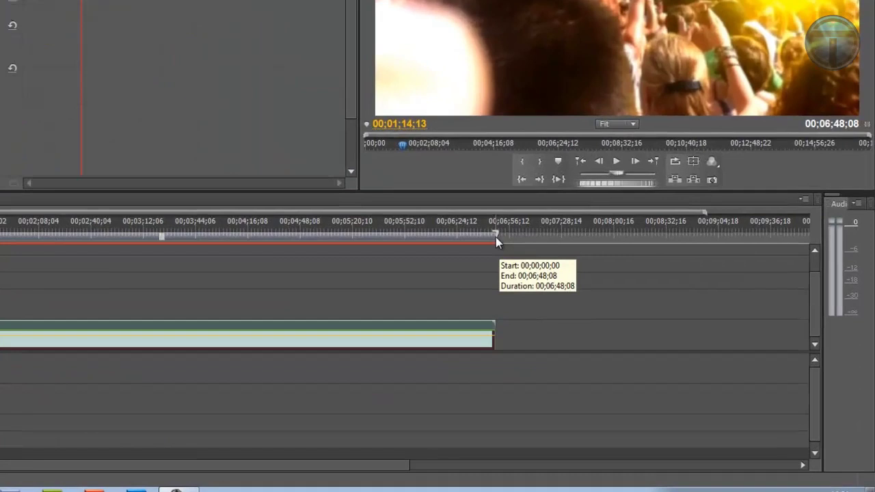
drag(619, 304, 461, 306)
mouse_move(190, 234)
mouse_down()
mouse_move(81, 240)
mouse_move(184, 234)
mouse_up()
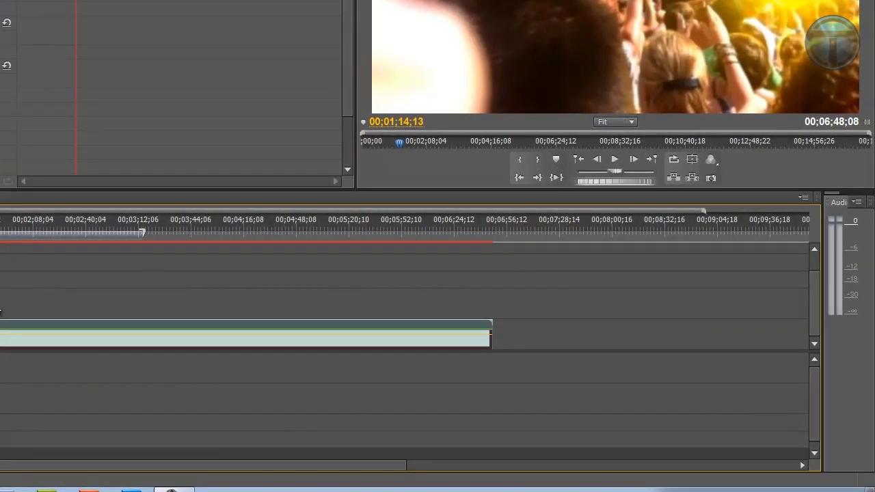
drag(143, 273, 362, 280)
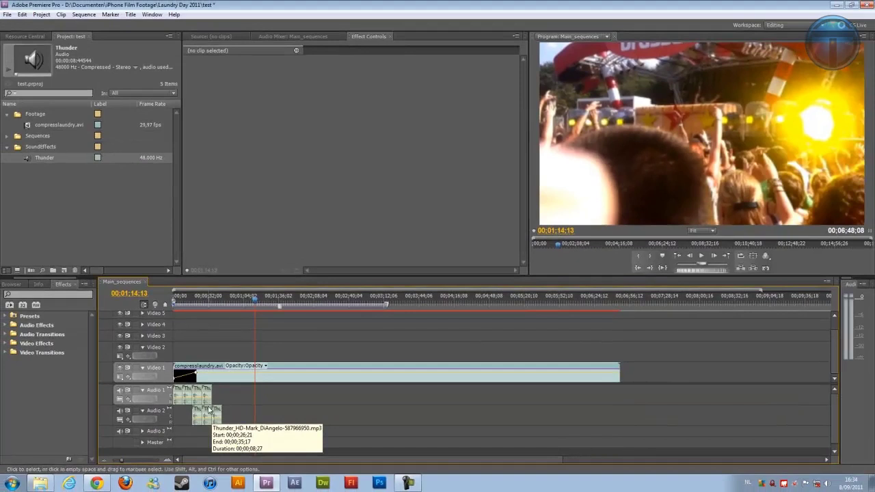
Load the Audio 1 Thunder clip in the Source monitor and check thunderclaps at 00;00;01;23 and 00;00;05;28
double_click(208, 396)
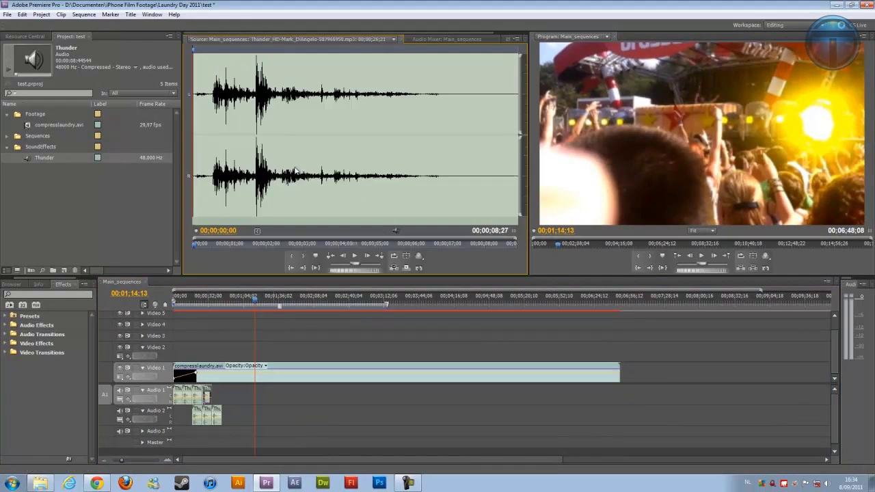
click(354, 255)
click(354, 255)
click(257, 191)
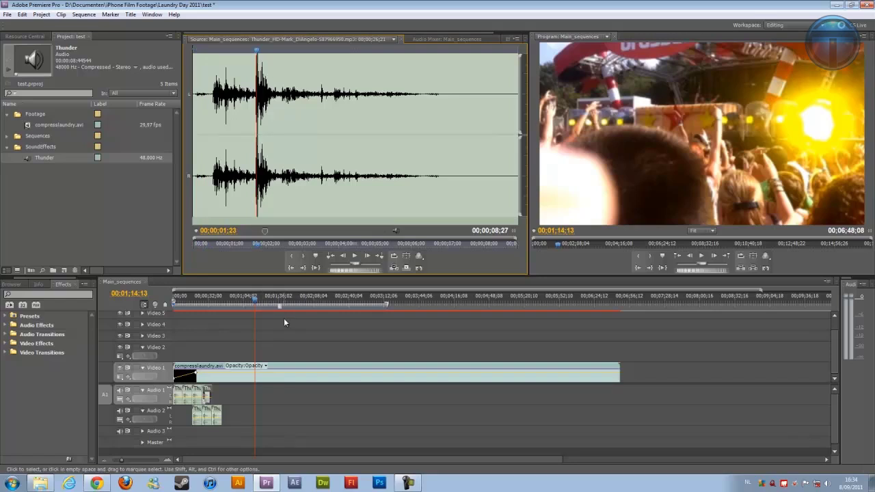
click(409, 145)
Place the Thunder source clip into the sequence and zoom the timeline out to show all thunder clips
drag(256, 96, 230, 383)
drag(121, 459, 74, 448)
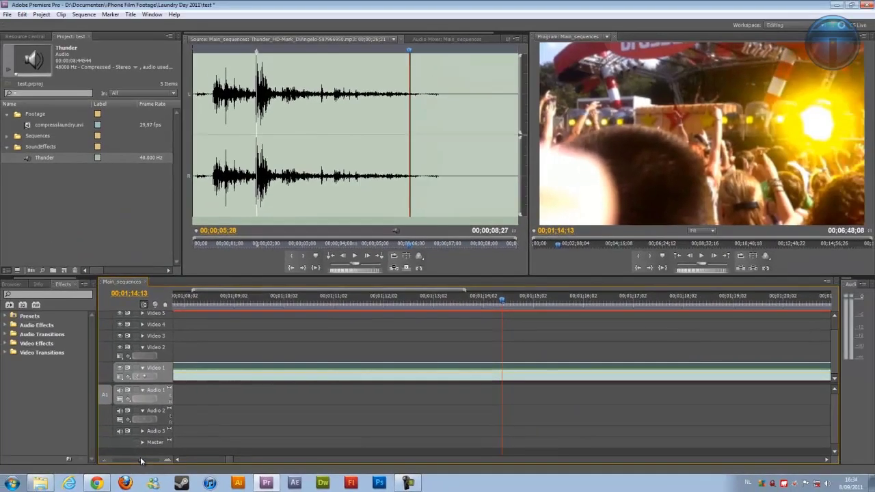
drag(140, 461, 127, 464)
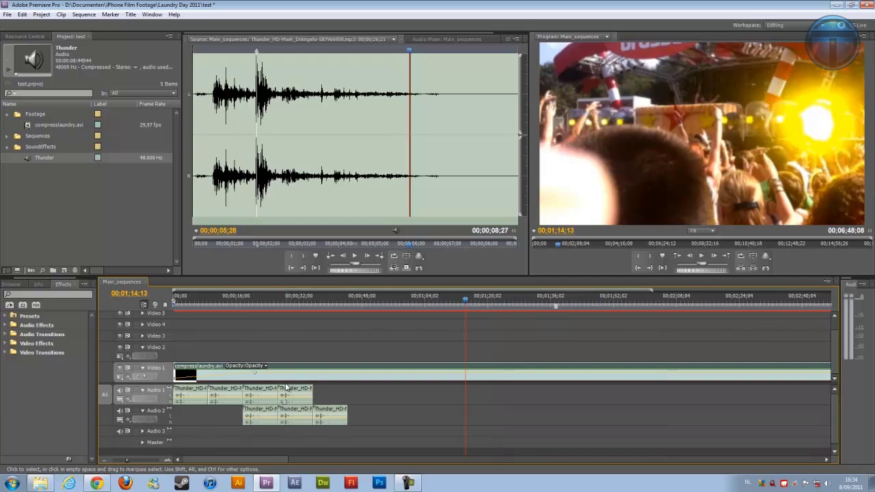
drag(275, 369, 301, 380)
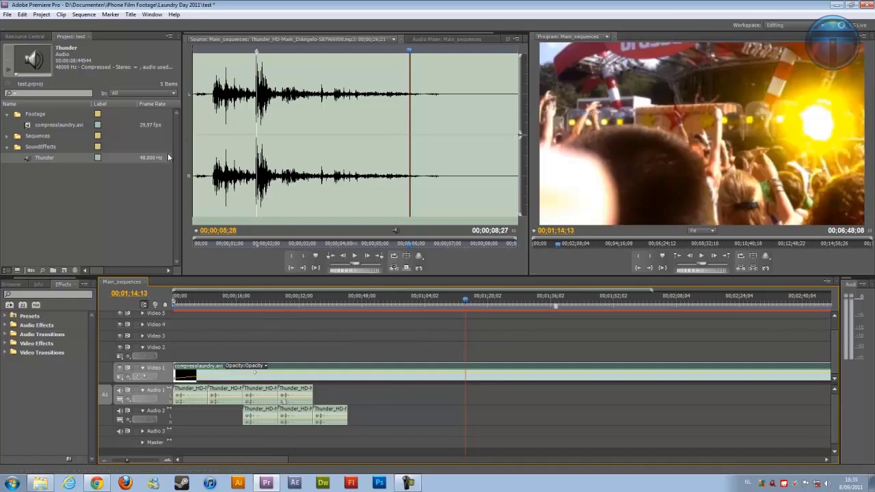
Show the audio mixer, park the playhead at 00;00;11;21, and display Effect Controls
click(464, 40)
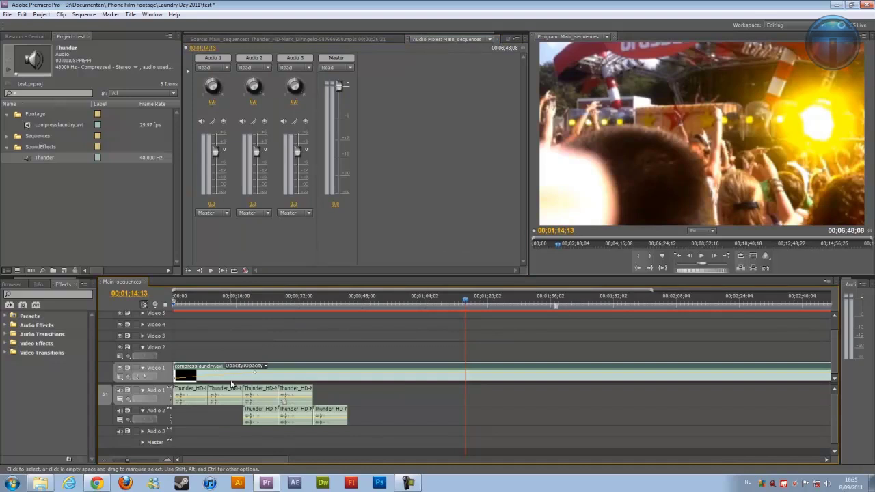
click(255, 299)
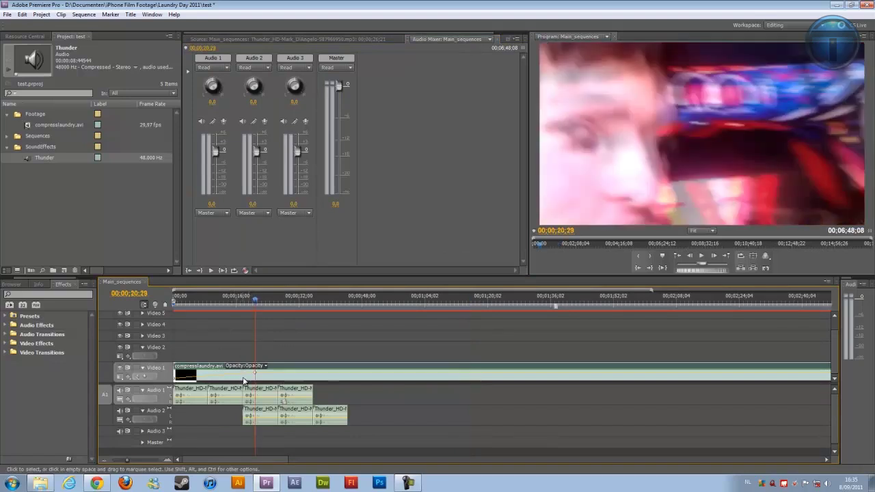
click(219, 299)
click(152, 14)
click(180, 96)
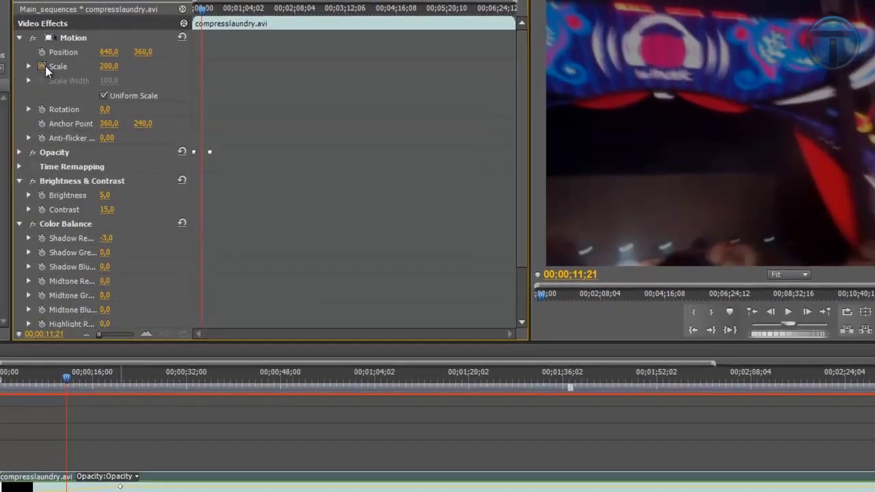
Keyframe compresslaundry.avi's Scale up to 240 at 00;02;00;10 and apply Ease Out to both keyframes
click(42, 66)
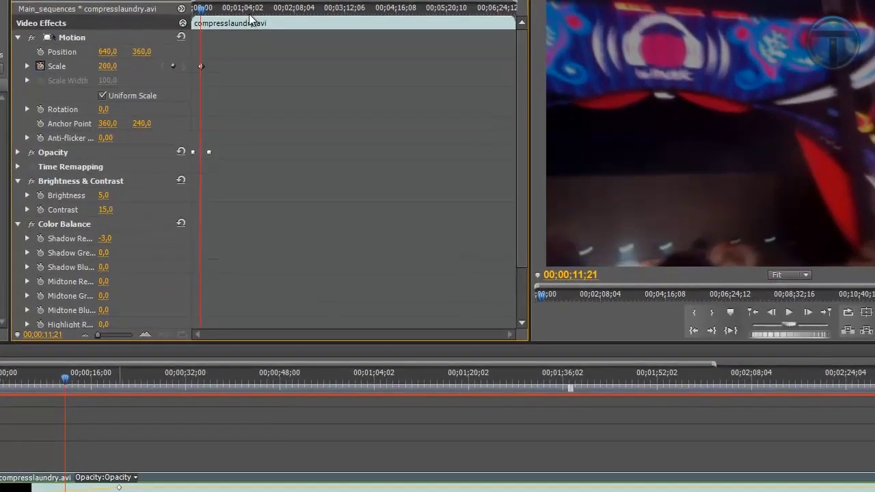
drag(104, 69, 199, 68)
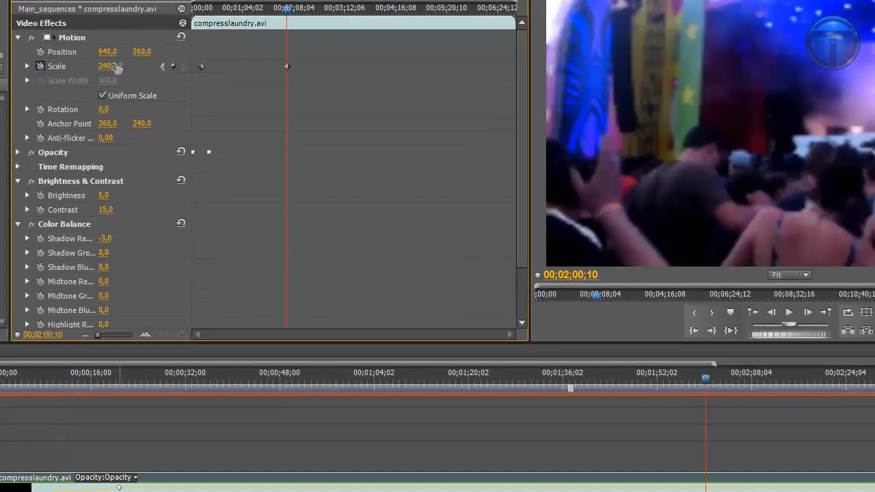
drag(330, 59, 180, 82)
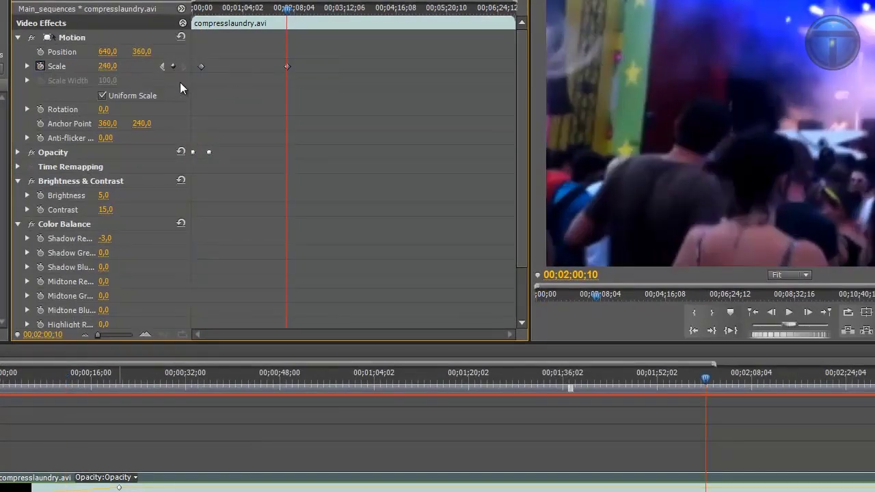
right_click(287, 67)
click(330, 273)
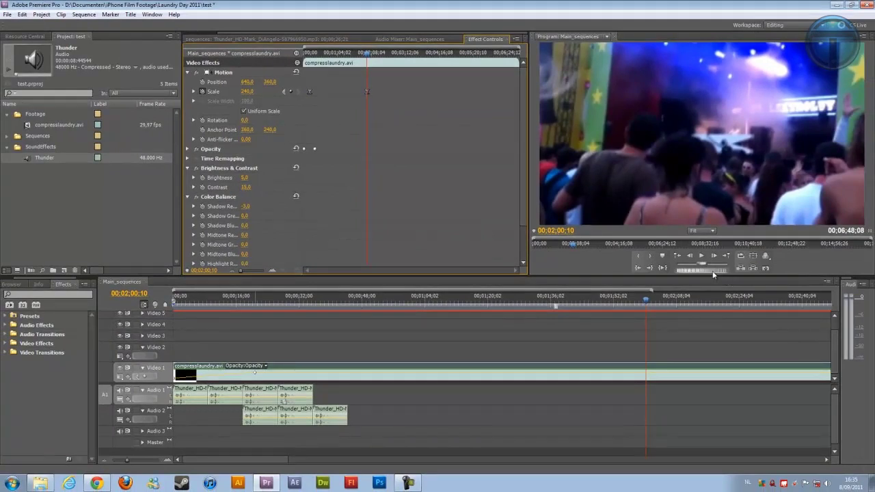
click(640, 270)
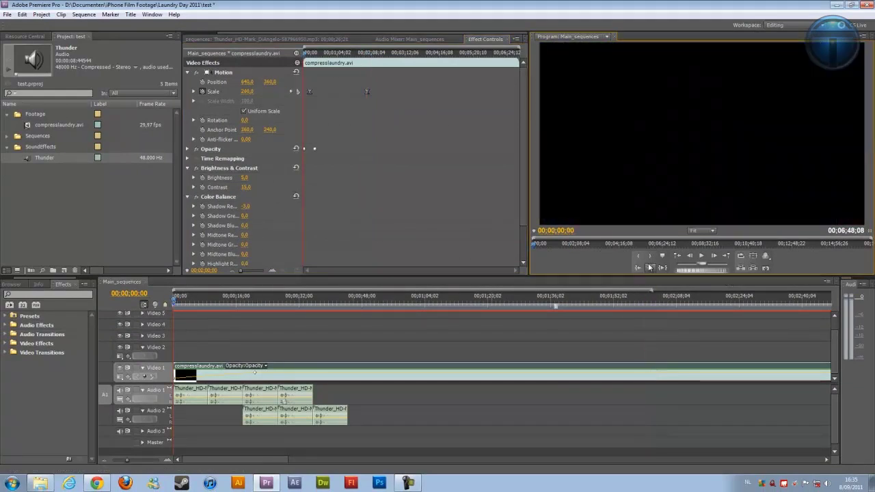
click(700, 257)
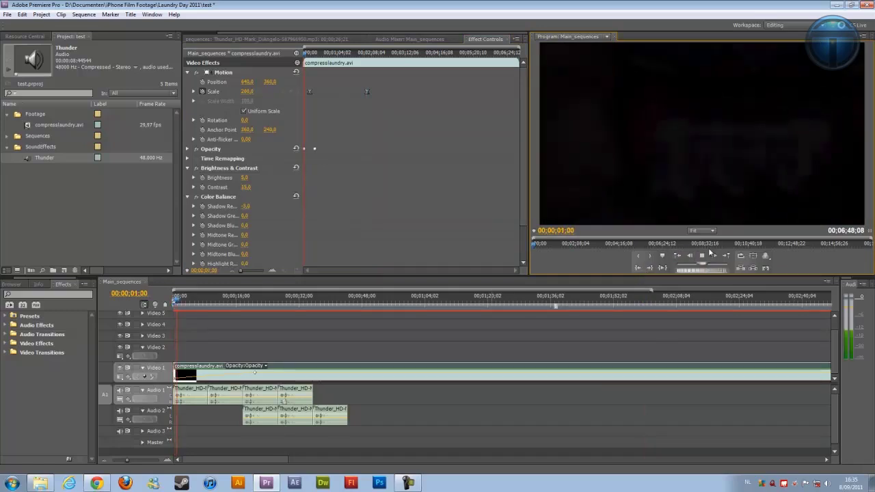
click(701, 258)
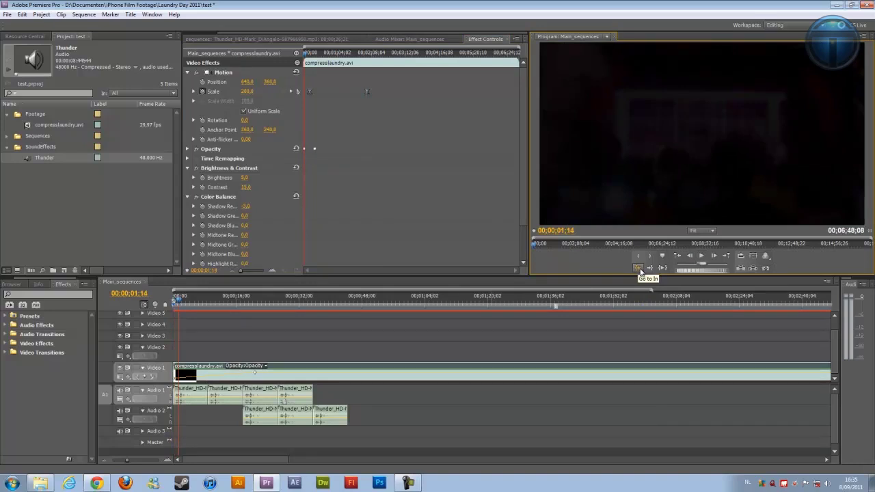
click(640, 269)
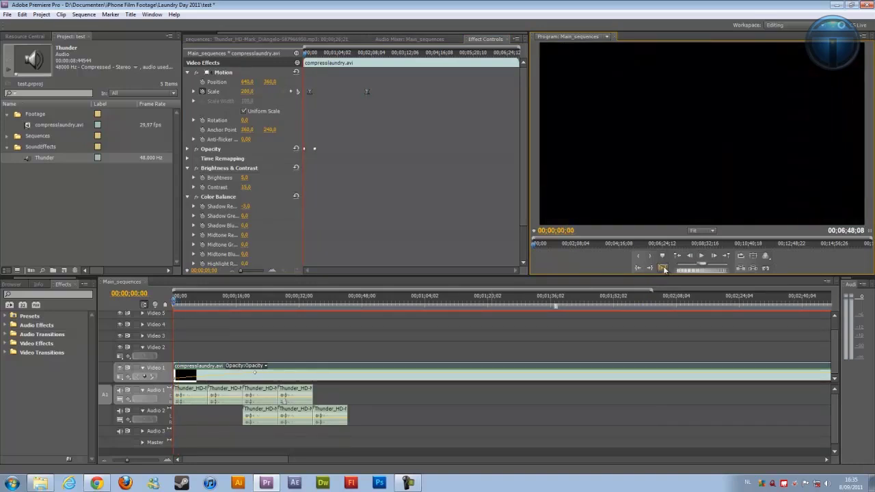
click(663, 269)
click(637, 269)
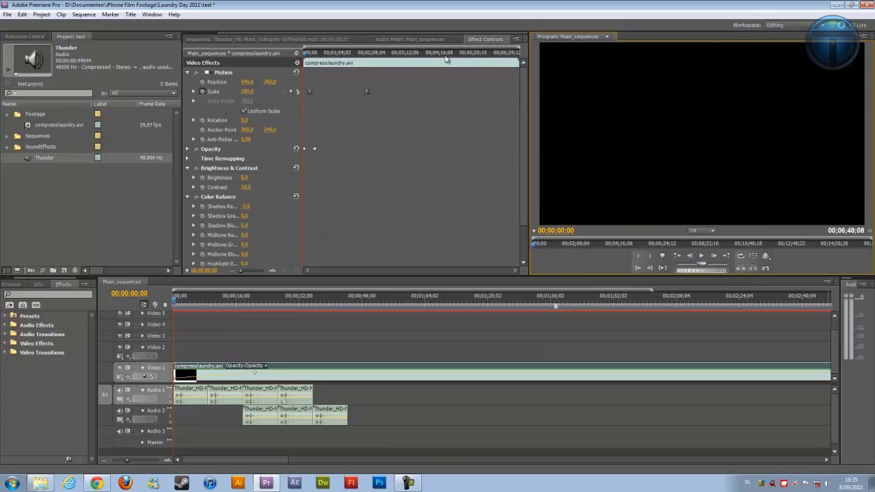
View the Audio Mixer and Info panels for compresslaundry.avi, then list the C:, D:, E: drives in Media Browser
click(422, 40)
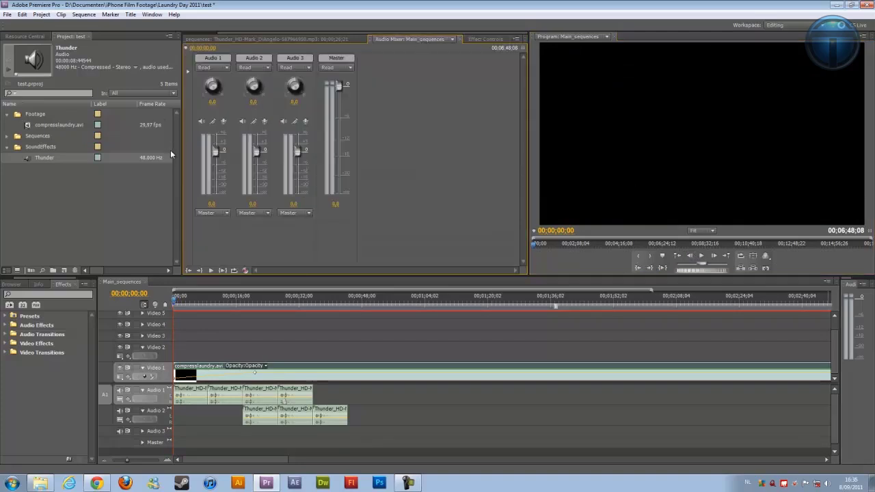
click(38, 284)
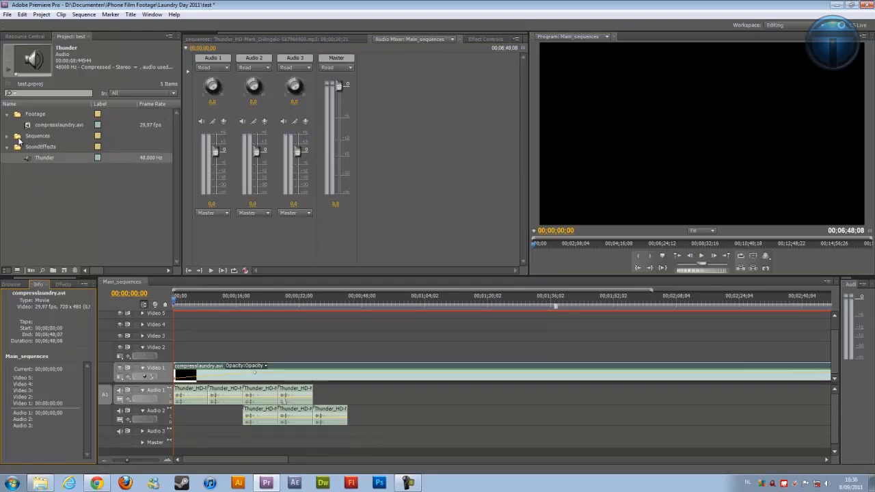
click(41, 125)
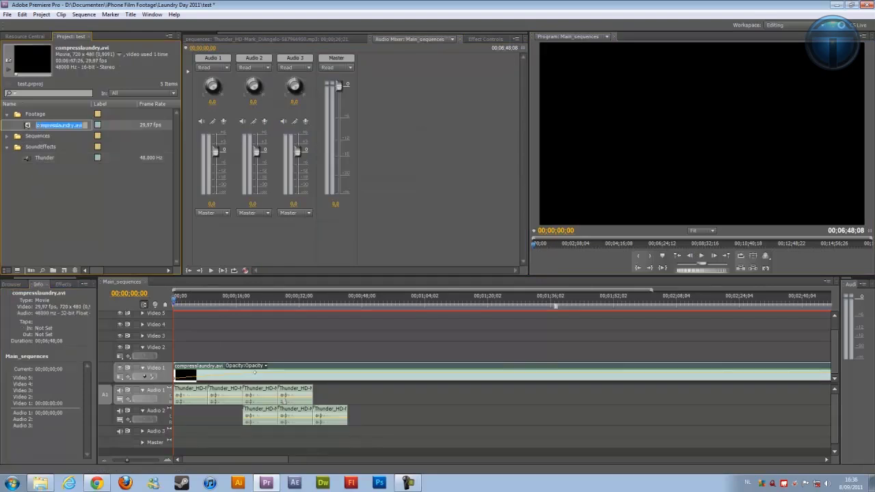
click(26, 124)
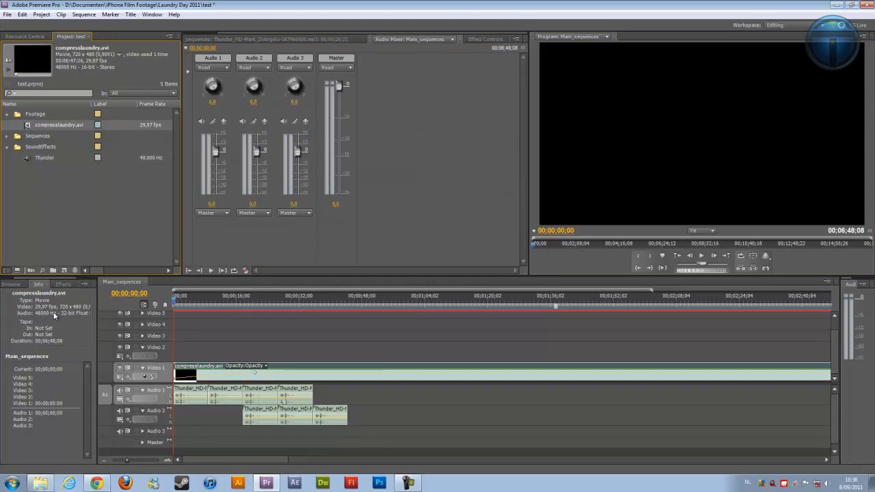
click(12, 285)
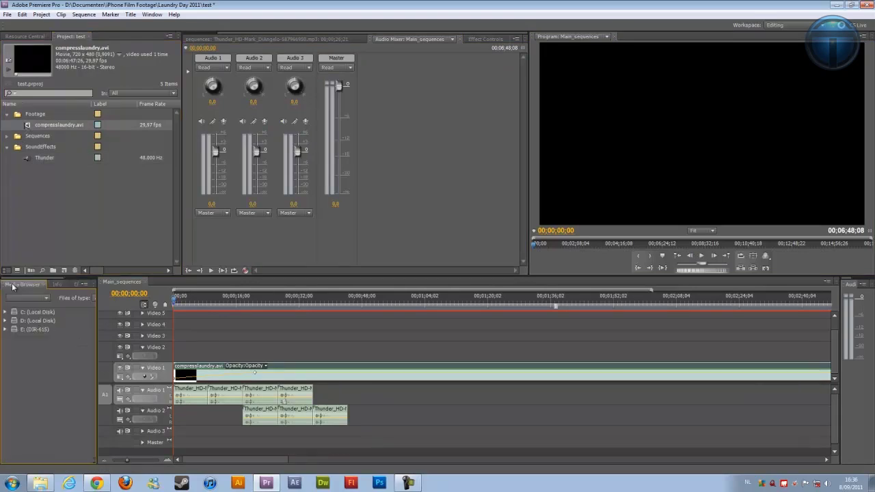